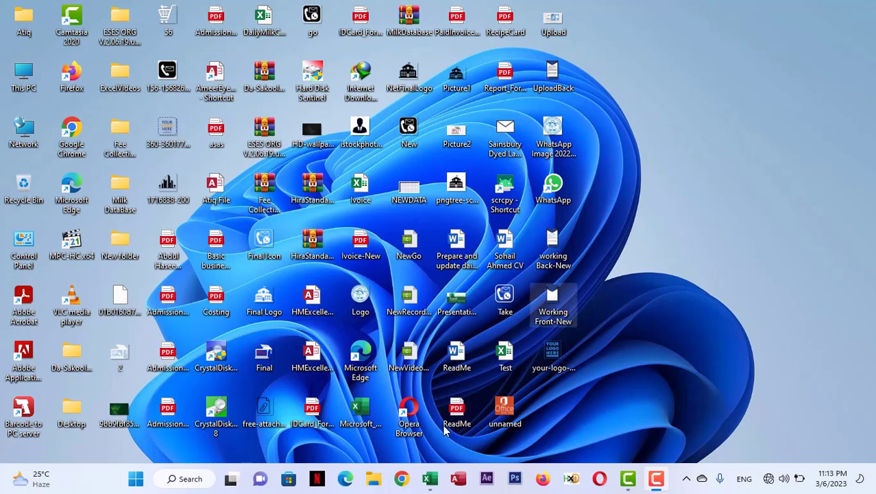
# Switch to the Lesson#6 workbook in Excel and enter the example 5>4 in D3, beside the Greater than row of Sheet1.
pyautogui.click(430, 478)
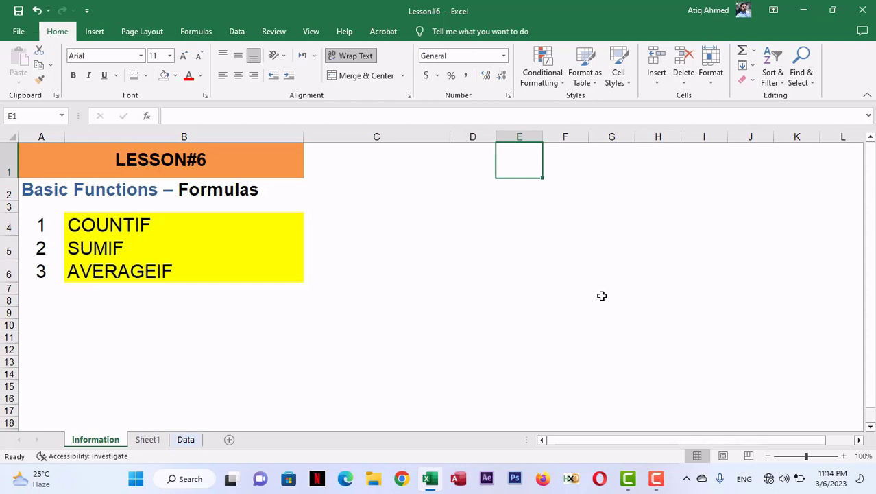
pyautogui.click(145, 439)
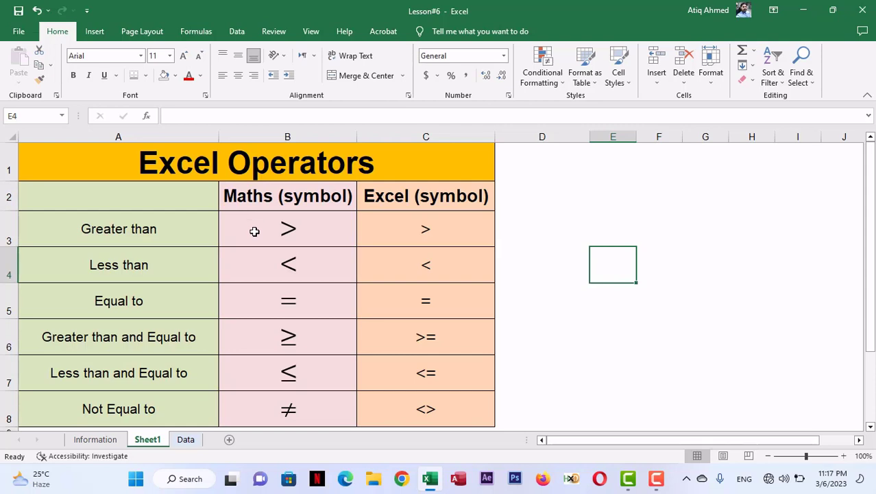
pyautogui.click(585, 215)
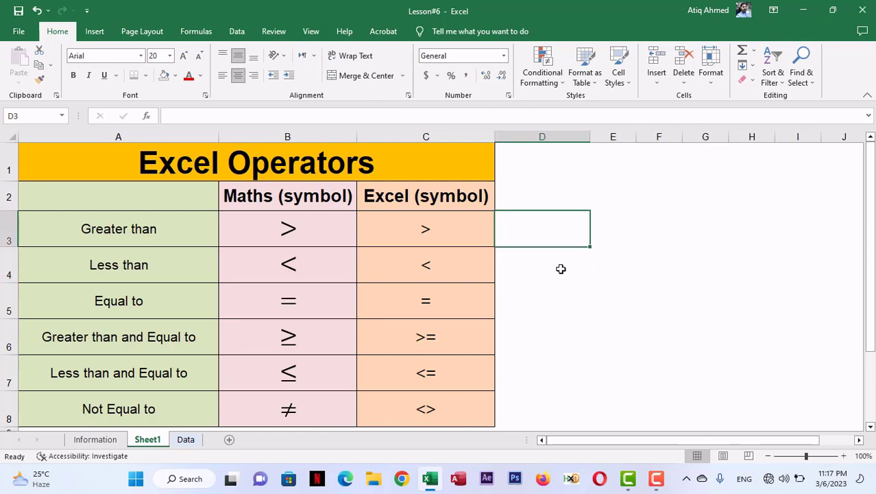
pyautogui.write('5')
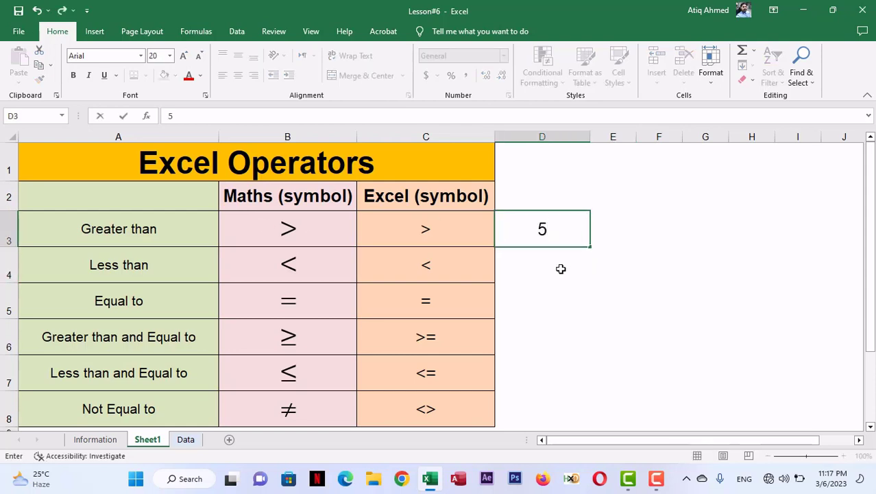
pyautogui.write('>4')
pyautogui.click(582, 293)
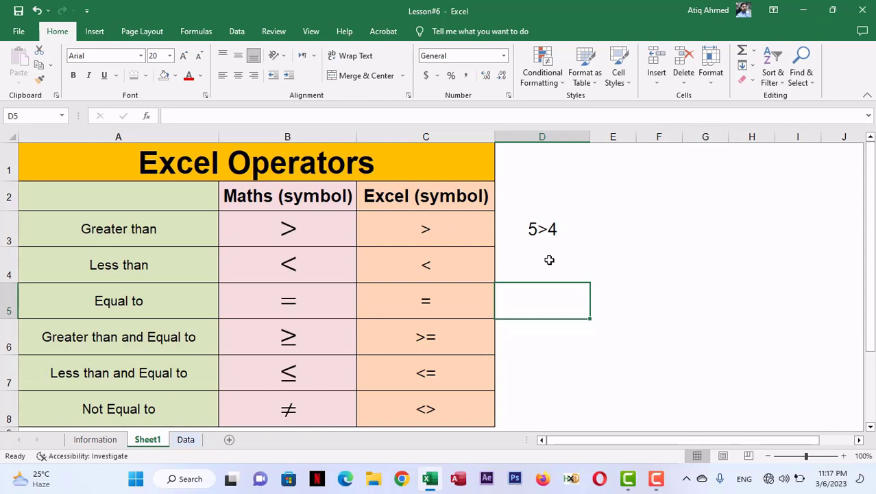
# Enter the example 4<5 in D4 beside the Less than row and centre it horizontally and vertically.
pyautogui.click(543, 260)
pyautogui.write('4')
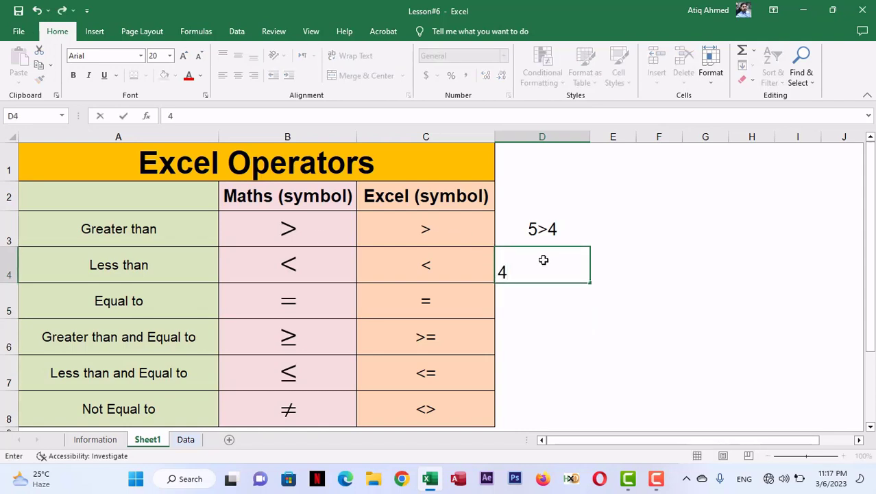
pyautogui.write('<5')
pyautogui.press('Return')
pyautogui.press('Return')
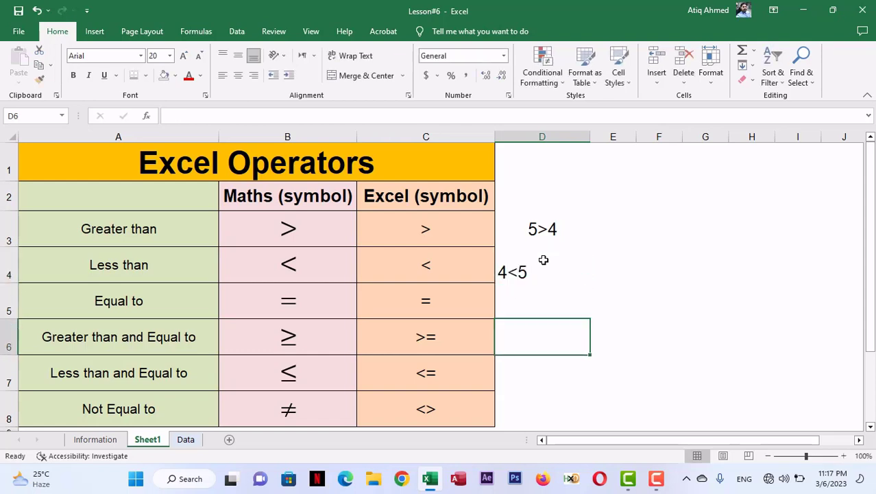
pyautogui.click(496, 251)
pyautogui.click(238, 75)
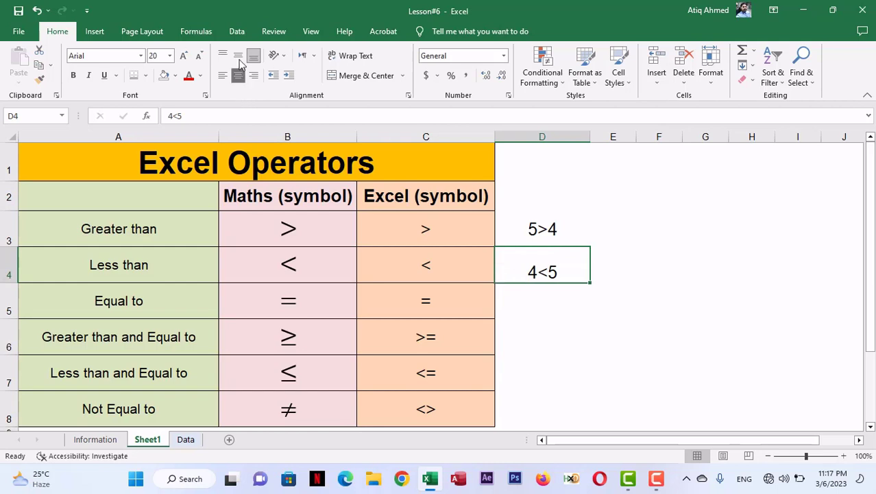
pyautogui.click(238, 55)
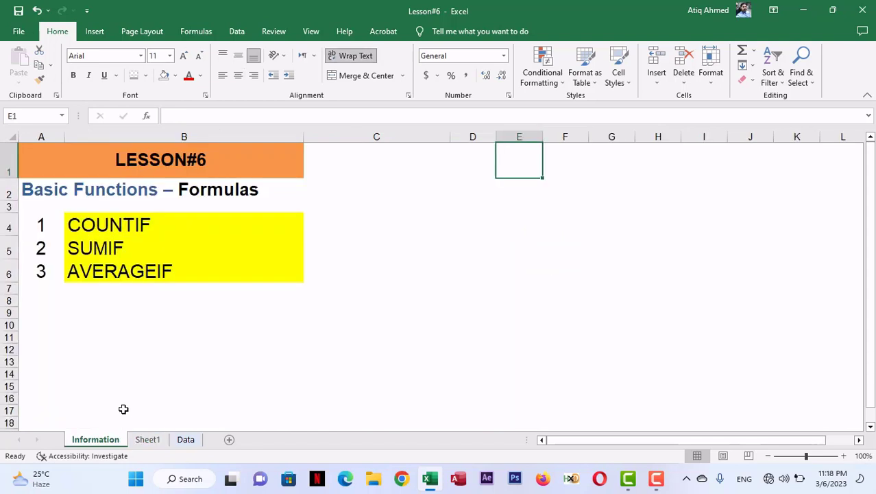
# Revisit the Information and Sheet1 sheets, and open the Data sheet at the first question's criterion.
pyautogui.click(117, 439)
pyautogui.click(150, 440)
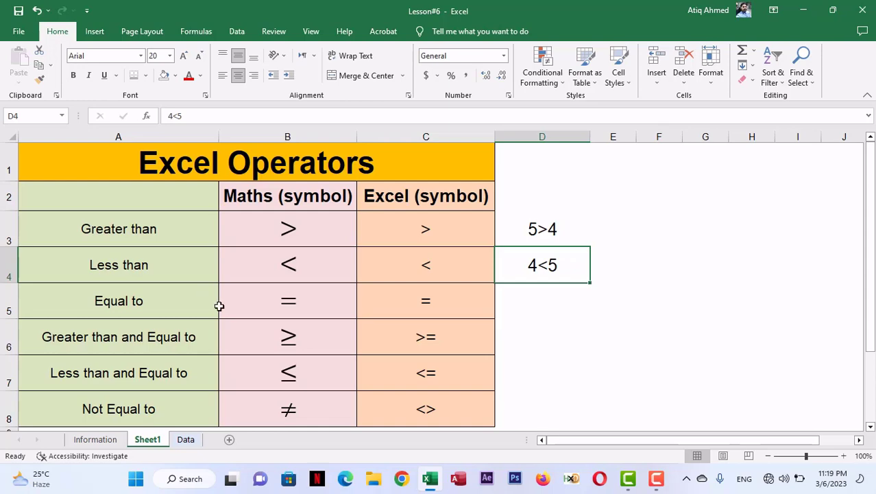
pyautogui.click(186, 440)
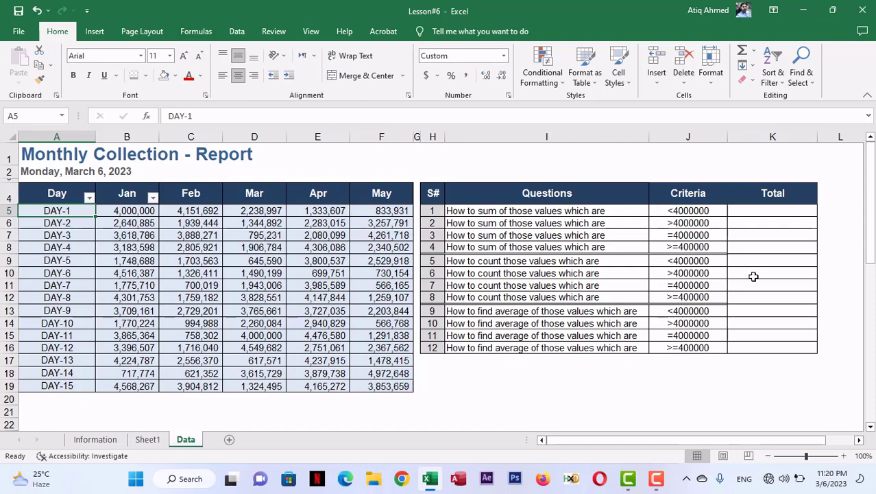
pyautogui.click(712, 210)
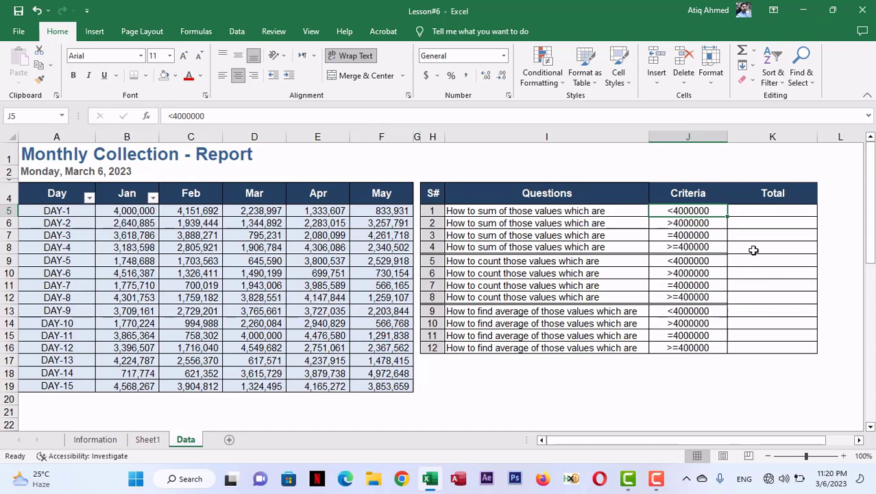
# Enter =SUMIF(B5:F19,"<4000000",B5:F19) in K5 to total the collection values below 4000000.
pyautogui.click(744, 212)
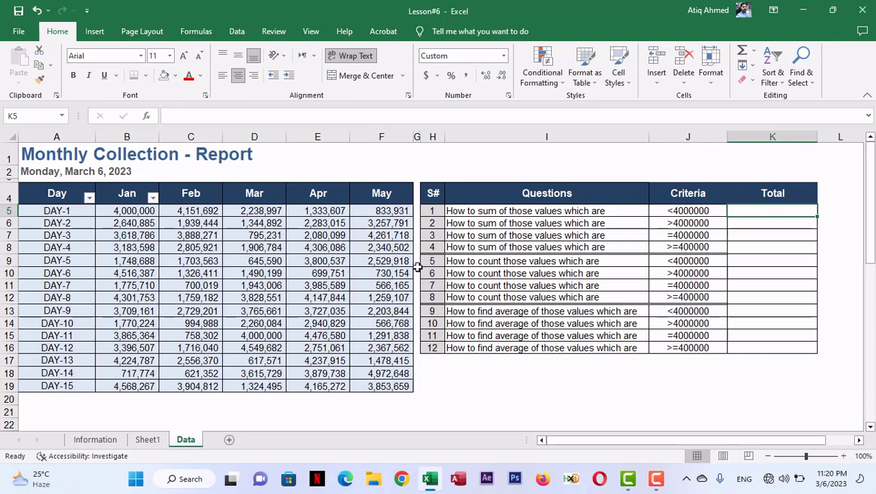
pyautogui.write('=')
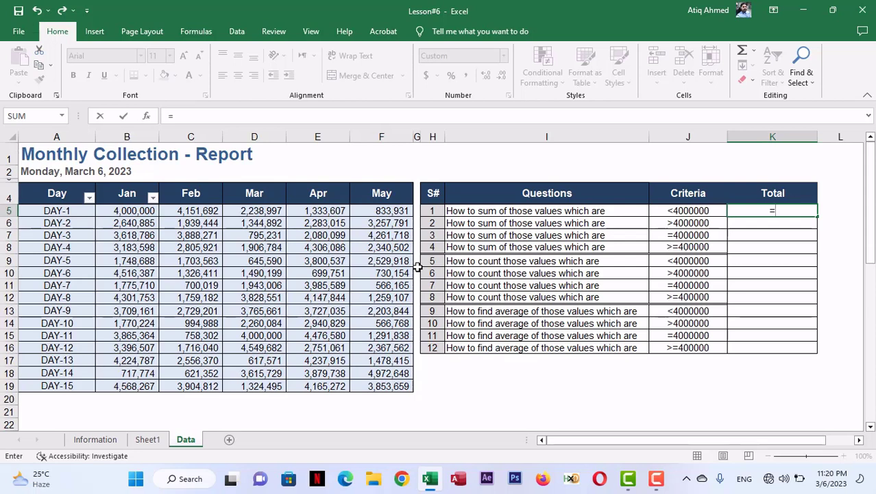
pyautogui.write('sumif')
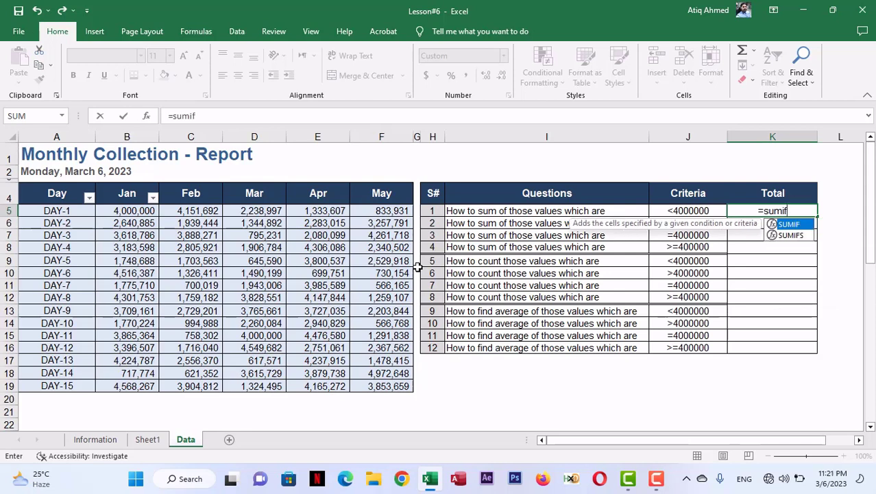
pyautogui.press('Tab')
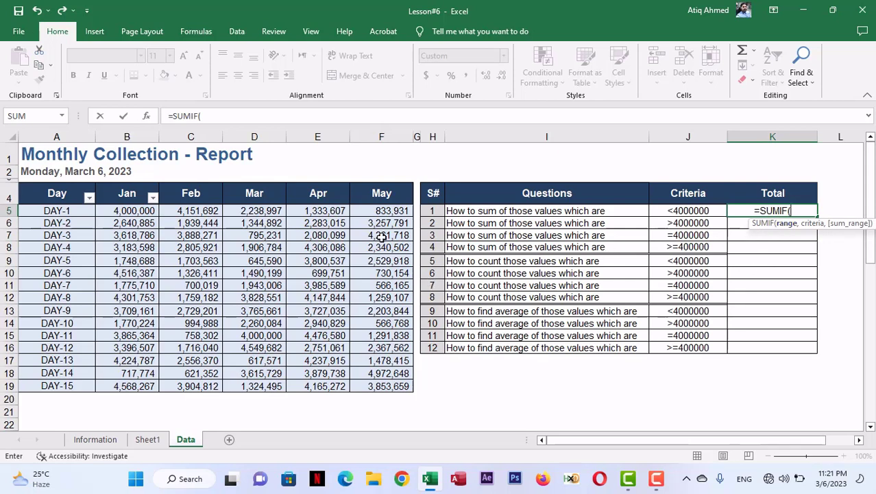
pyautogui.click(130, 210)
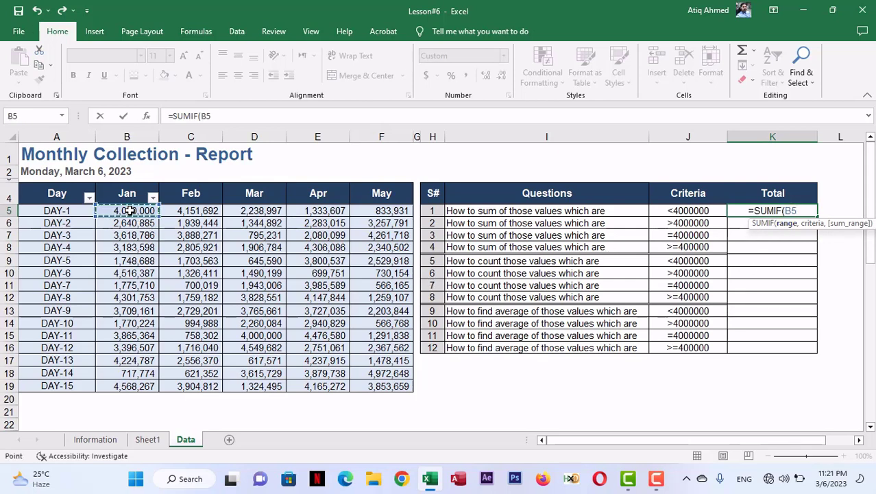
pyautogui.keyDown('shift'); pyautogui.click(391, 384); pyautogui.keyUp('shift')
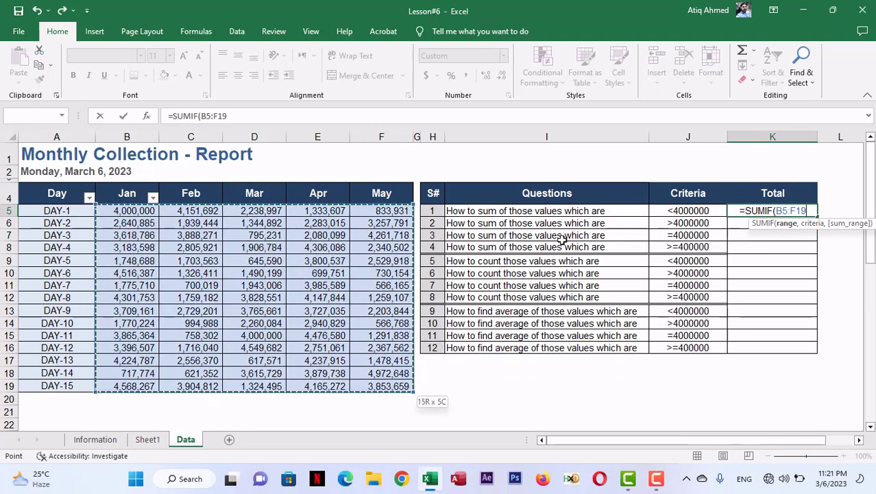
pyautogui.write(',')
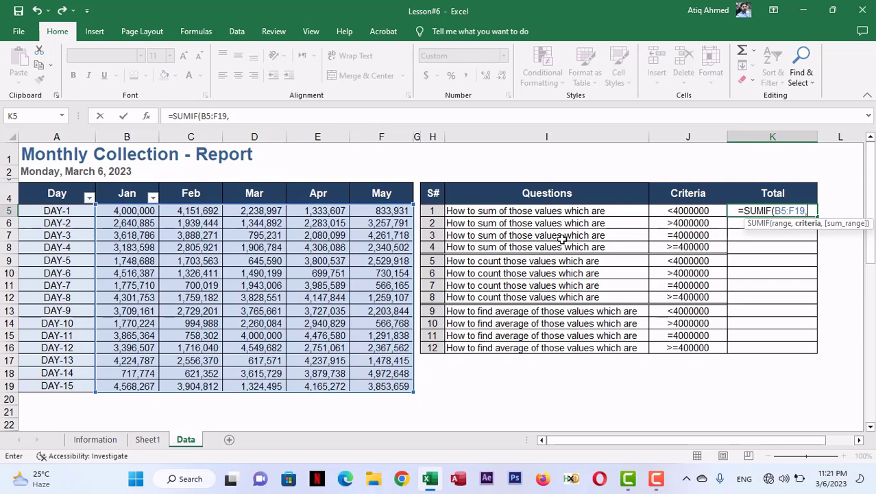
pyautogui.write('"')
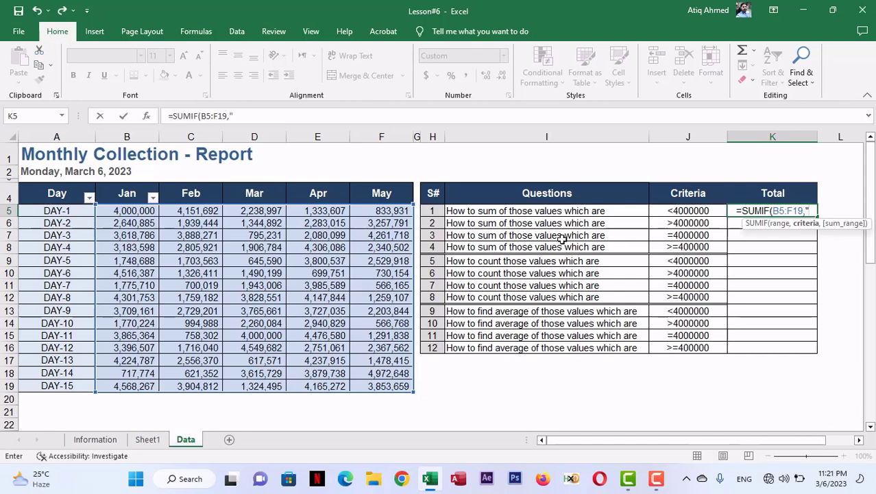
pyautogui.write('<')
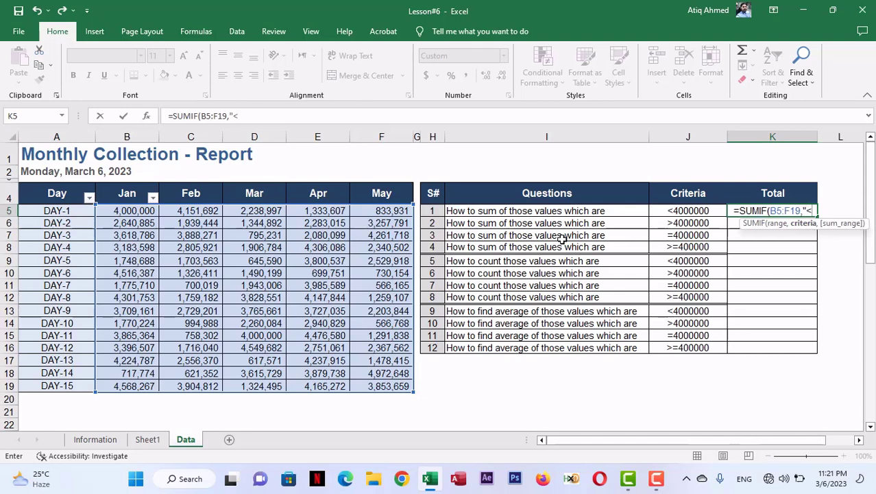
pyautogui.write('4000')
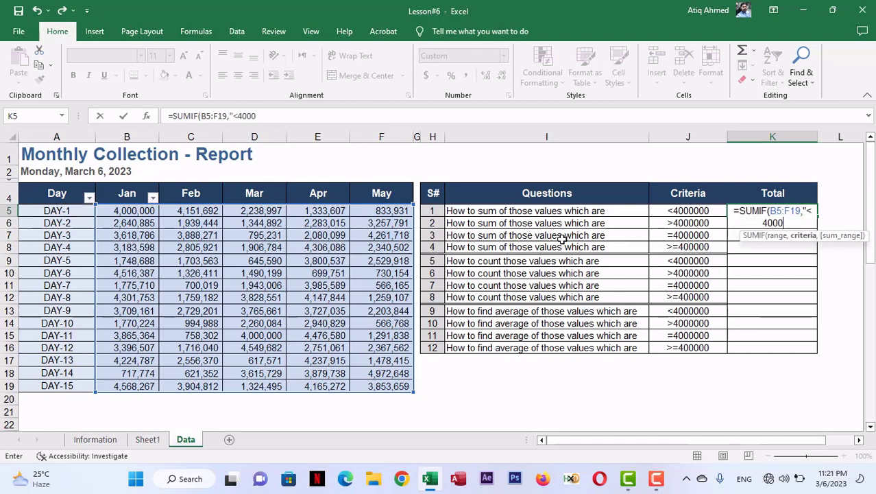
pyautogui.write('000')
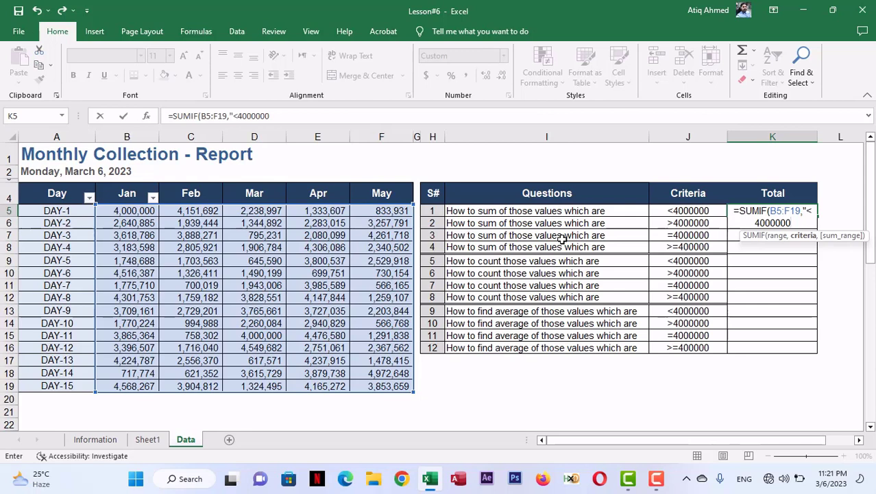
pyautogui.write('",')
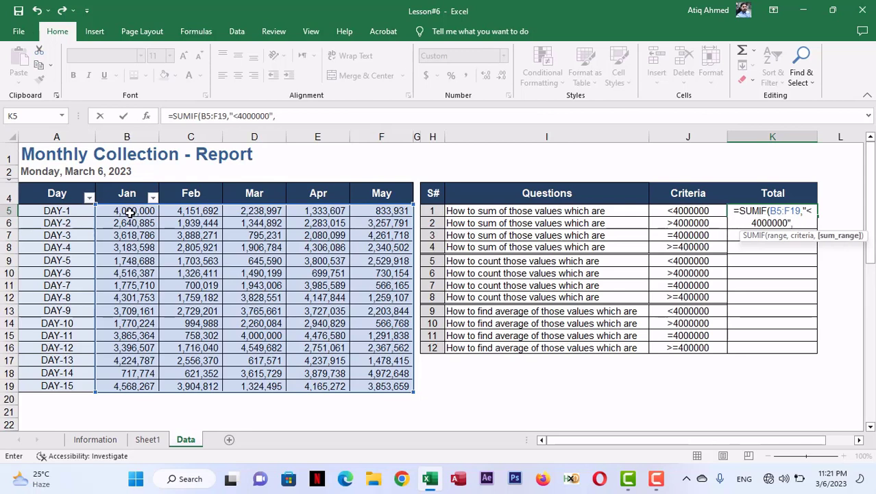
pyautogui.moveTo(128, 210); pyautogui.dragTo(397, 383)
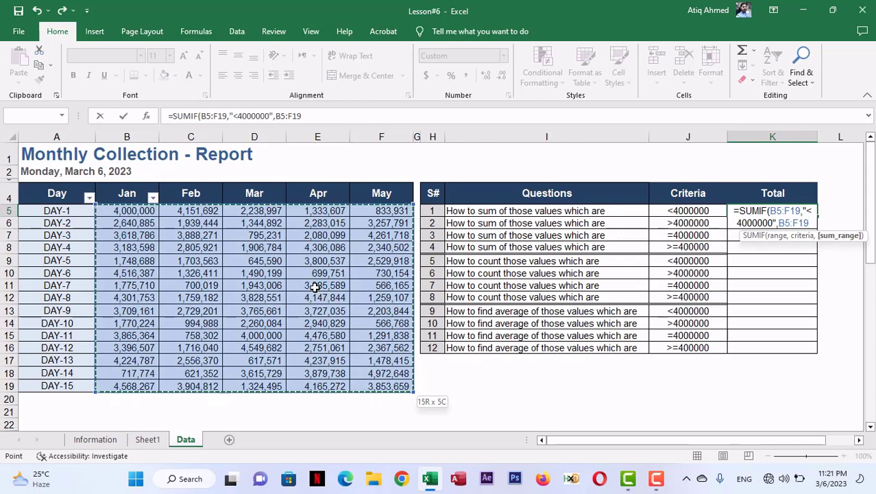
pyautogui.hotkey('ctrl', 'Return')
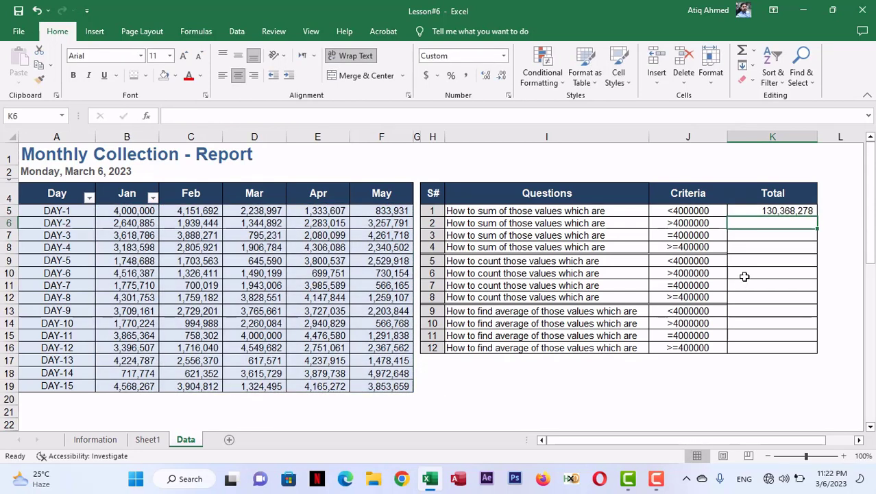
pyautogui.click(759, 212)
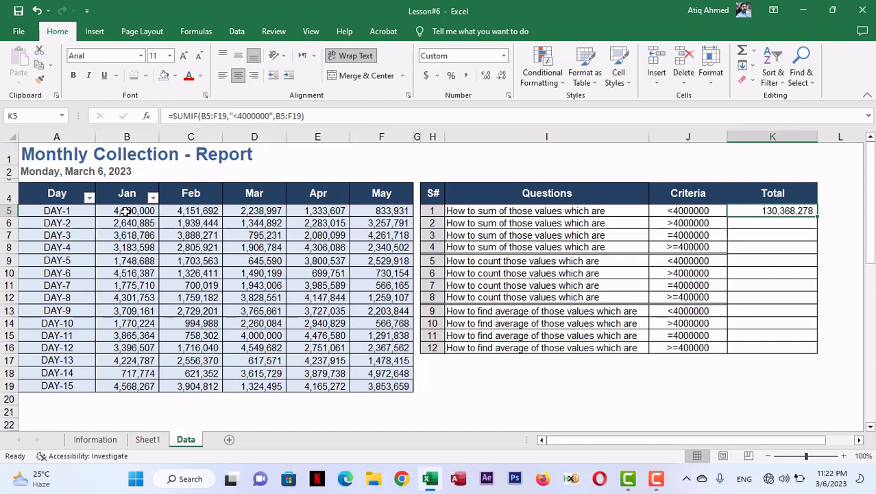
# Set up a Less Than highlight rule on the collection values B5:F19 with a threshold of 4000000.
pyautogui.moveTo(127, 211); pyautogui.dragTo(380, 386)
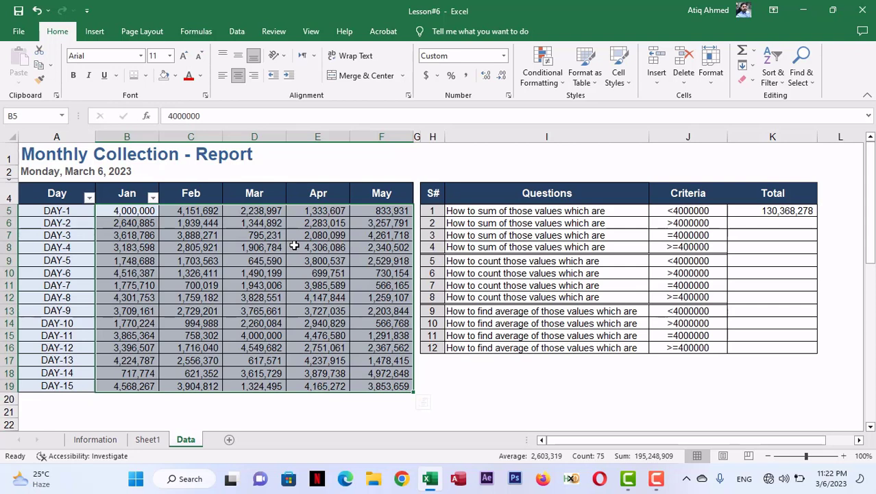
pyautogui.click(543, 80)
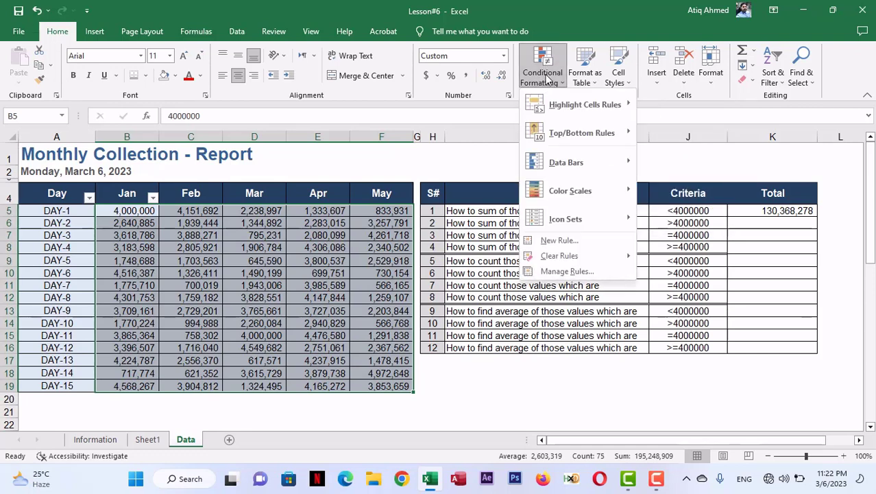
pyautogui.moveTo(580, 117)
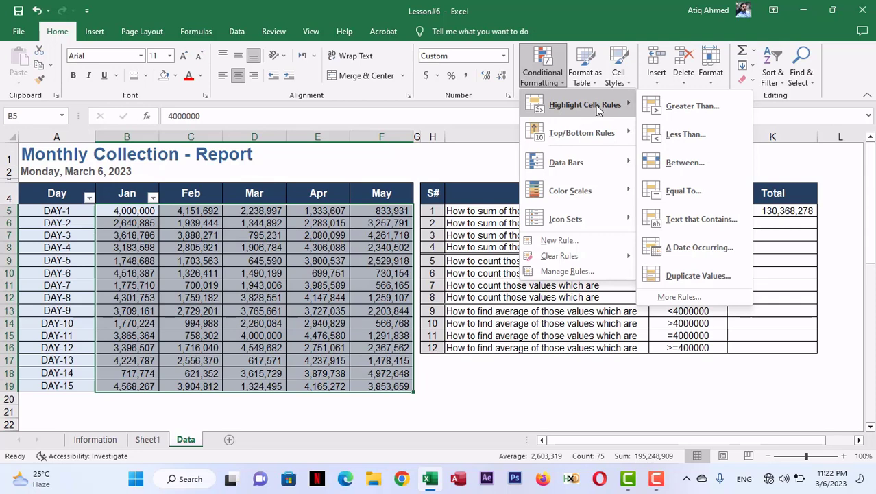
pyautogui.click(684, 135)
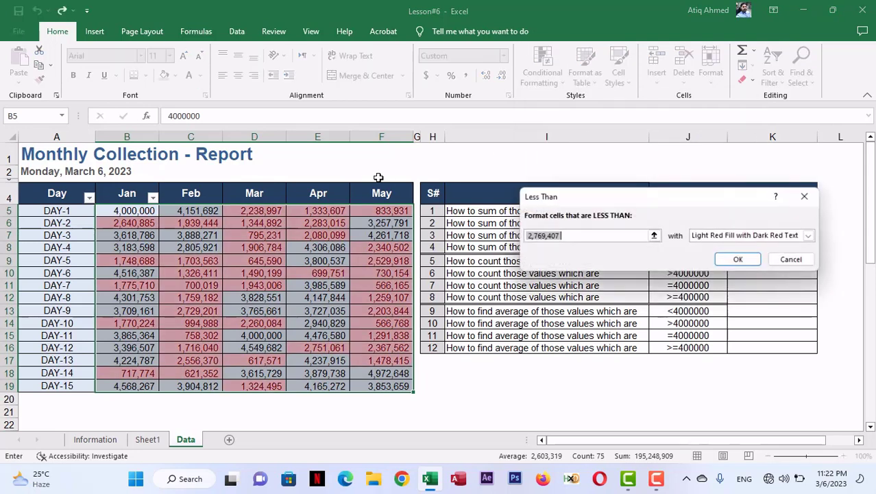
pyautogui.moveTo(534, 236); pyautogui.dragTo(484, 236)
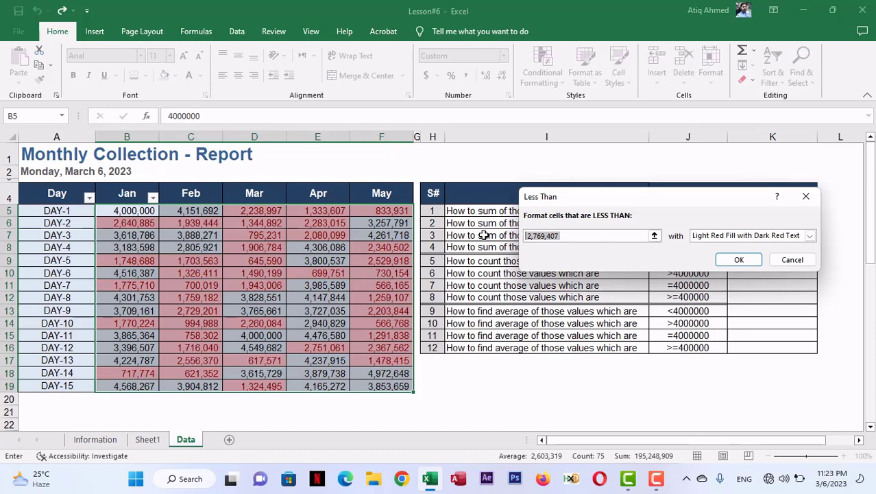
pyautogui.write('4000000')
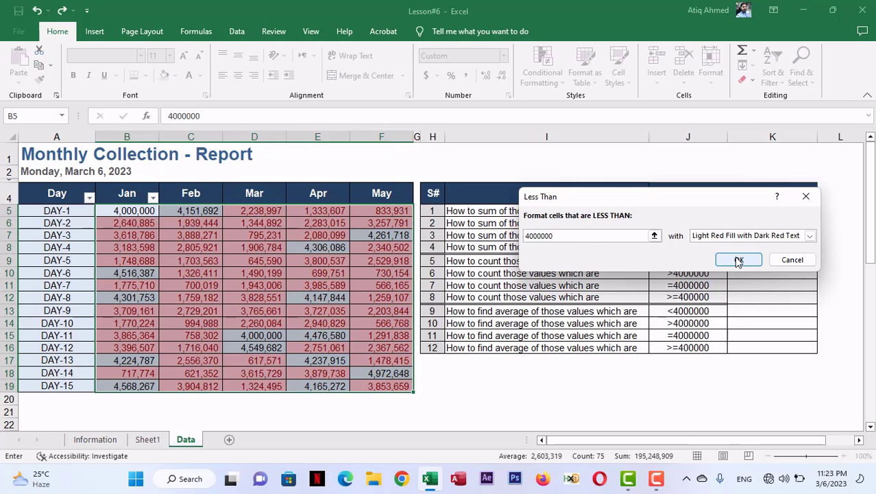
# Preview Green Fill with Dark Green Text for the rule, but apply it with Light Red Fill with Dark Red Text.
pyautogui.click(739, 235)
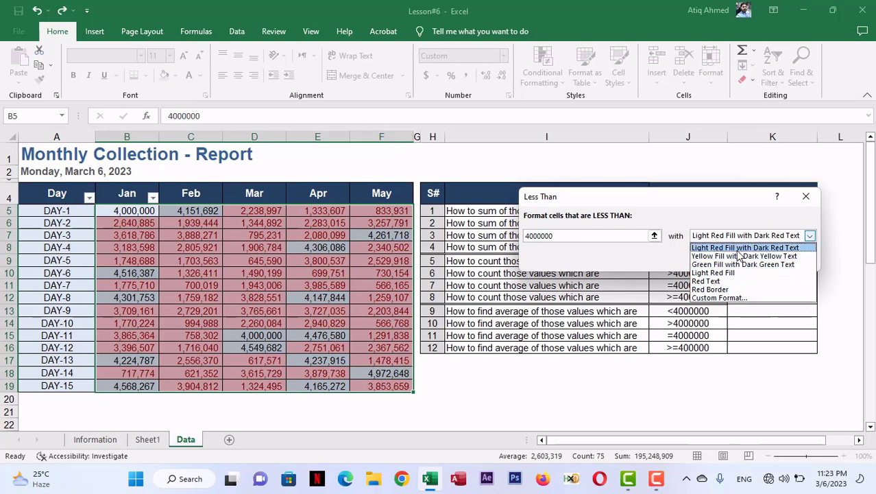
pyautogui.click(739, 264)
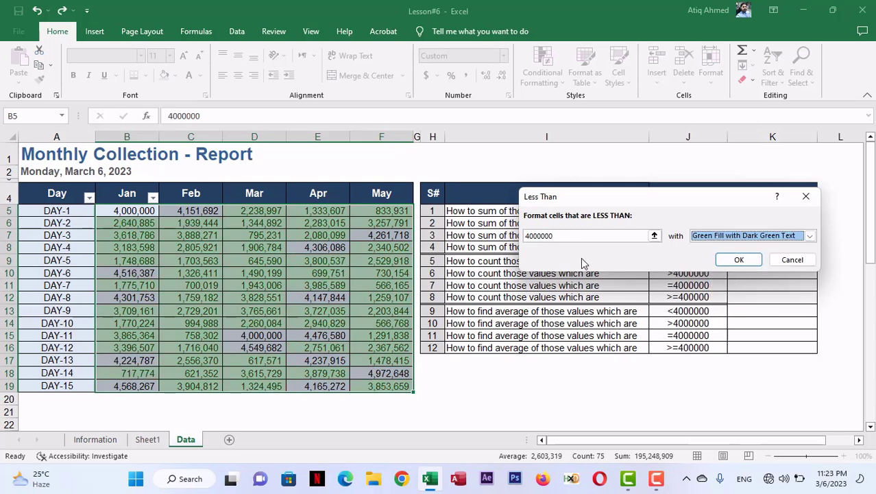
pyautogui.click(740, 236)
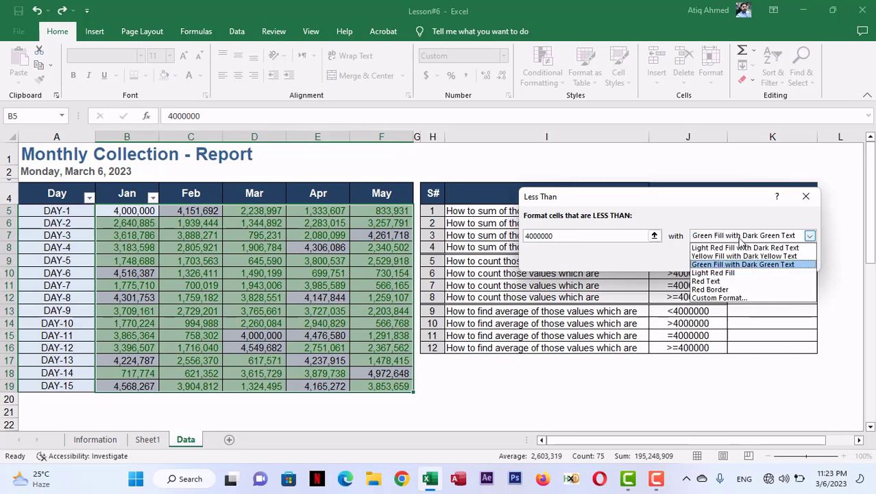
pyautogui.click(733, 248)
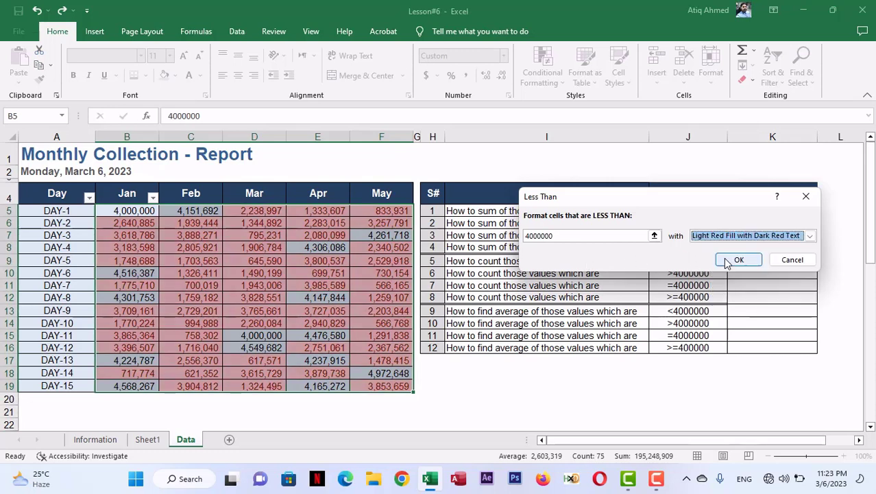
pyautogui.click(735, 242)
pyautogui.click(734, 246)
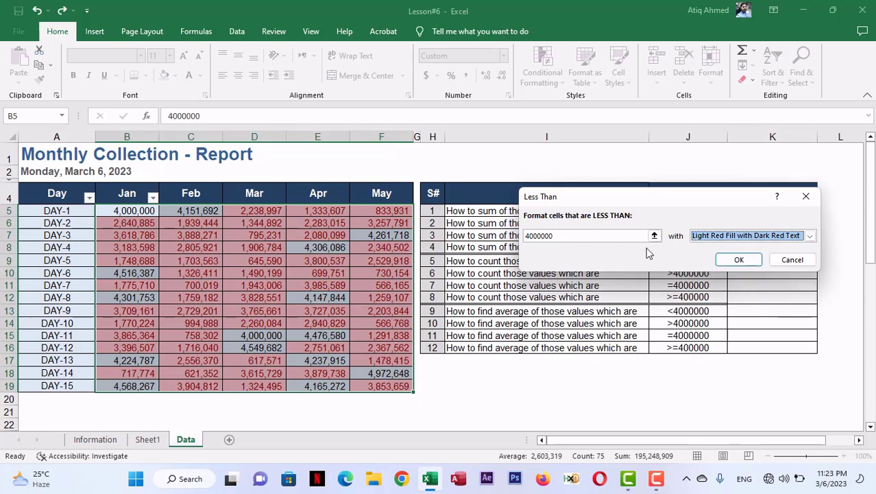
pyautogui.click(722, 260)
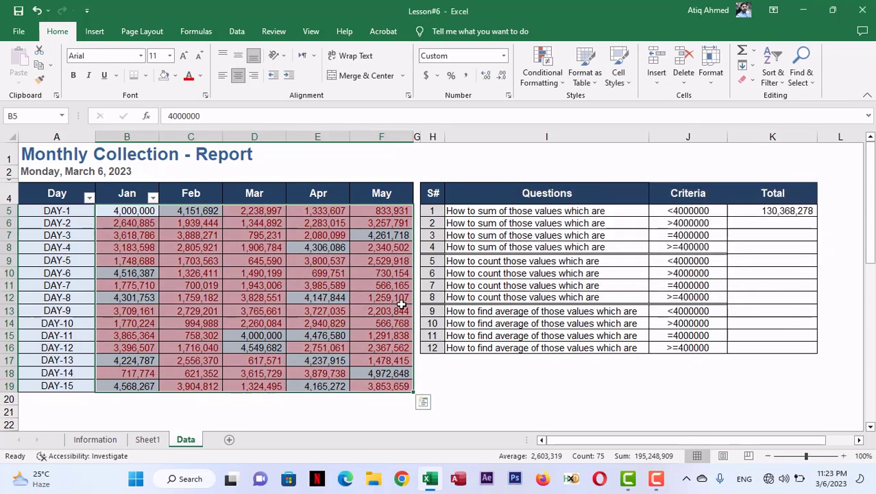
# Select all the red-highlighted values from Jan to May together to check their sum against the total in K5.
pyautogui.click(474, 274)
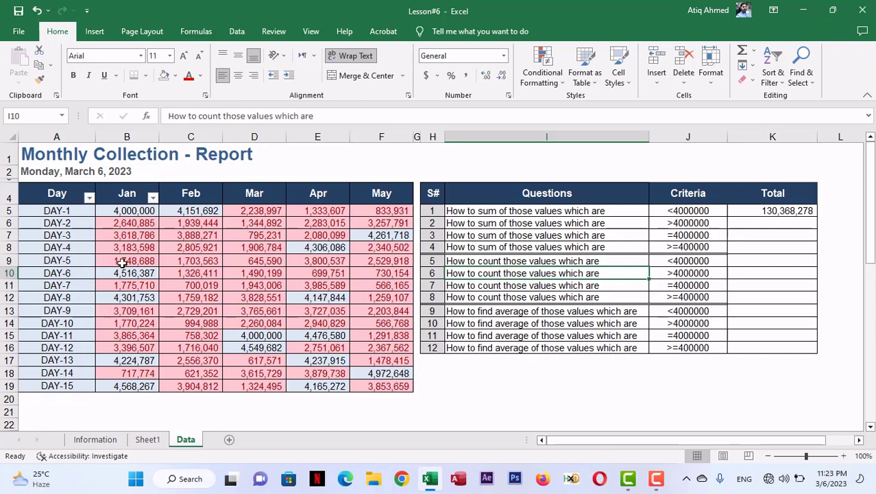
pyautogui.moveTo(141, 223); pyautogui.dragTo(139, 261)
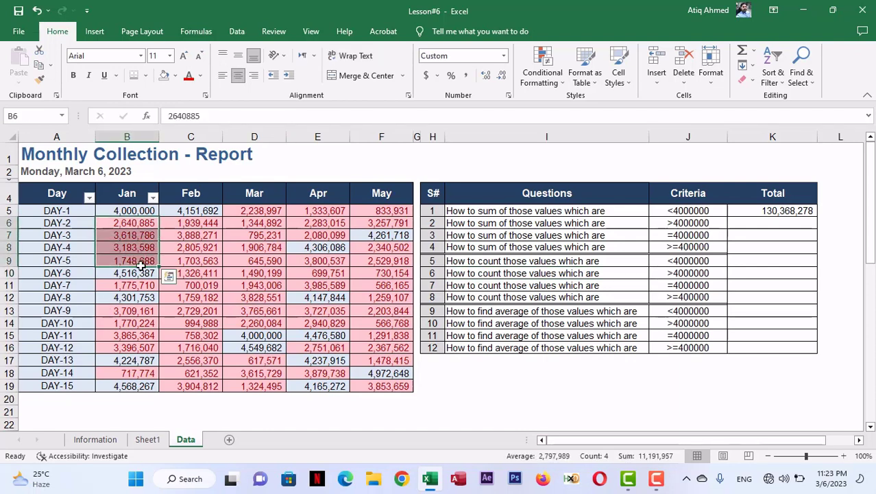
pyautogui.keyDown('ctrl'); pyautogui.click(139, 286); pyautogui.keyUp('ctrl')
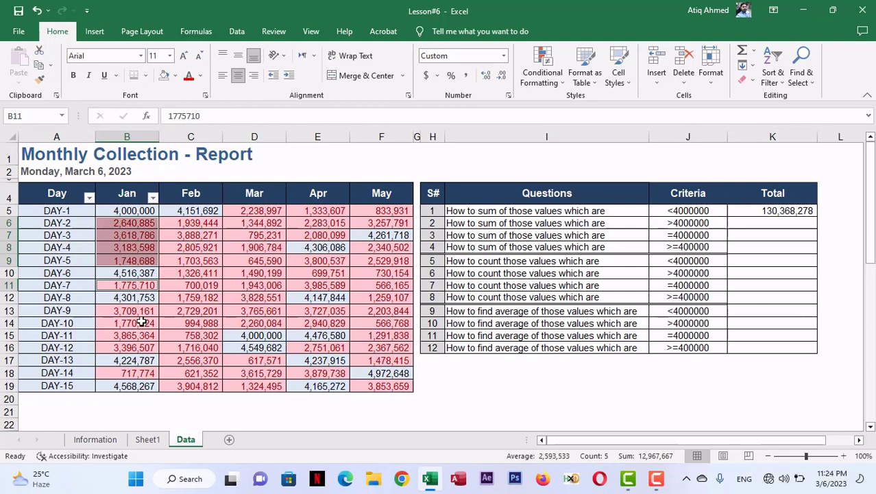
pyautogui.moveTo(139, 311); pyautogui.dragTo(140, 349)
pyautogui.keyDown('ctrl'); pyautogui.click(140, 373); pyautogui.keyUp('ctrl')
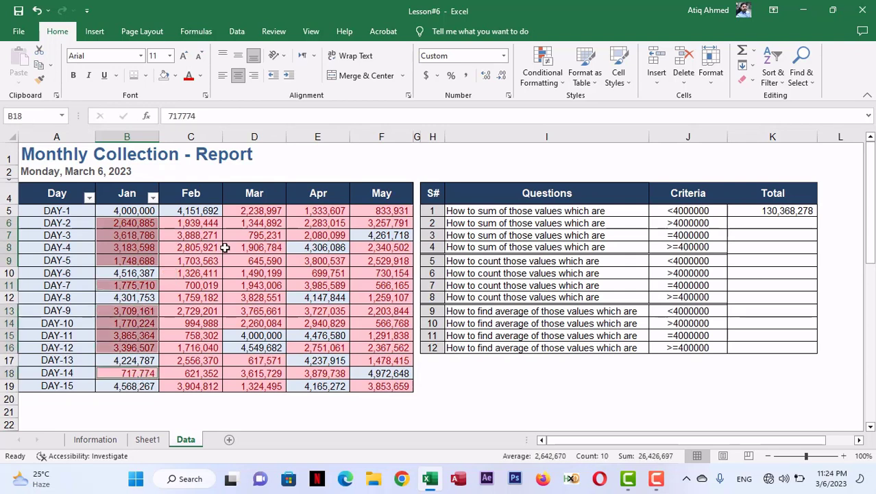
pyautogui.moveTo(209, 222); pyautogui.dragTo(203, 385)
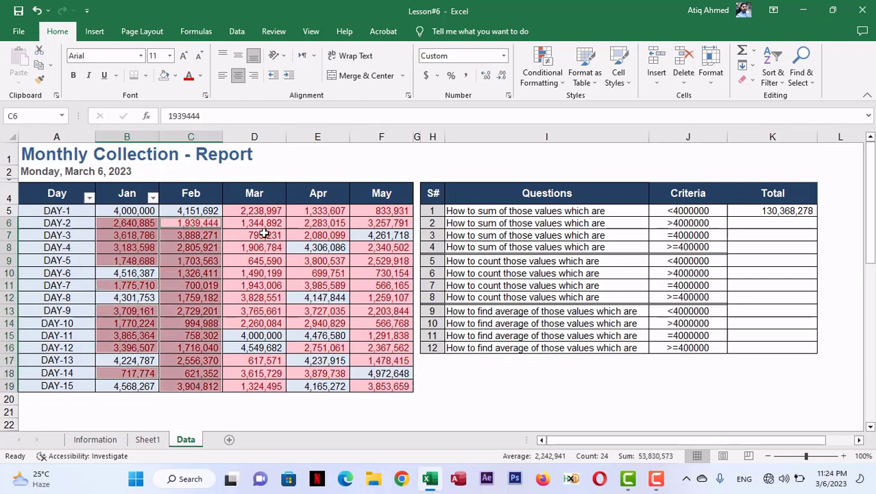
pyautogui.moveTo(262, 207); pyautogui.dragTo(260, 323)
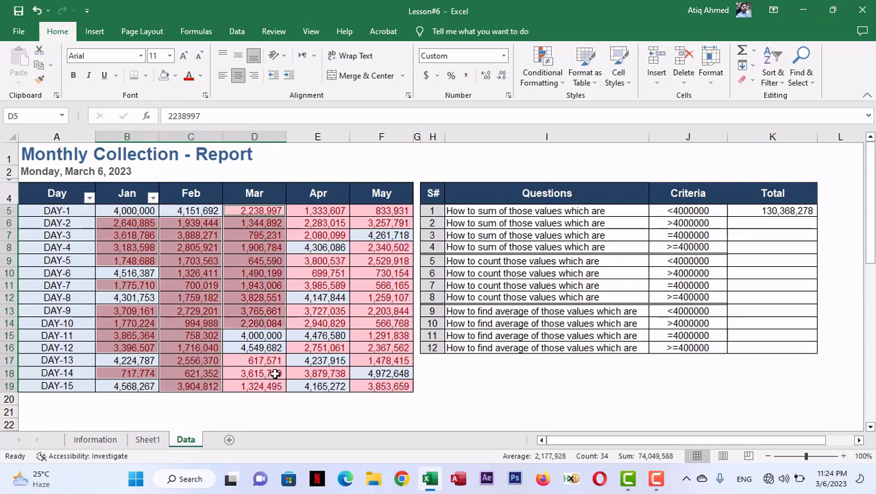
pyautogui.moveTo(272, 361); pyautogui.dragTo(271, 386)
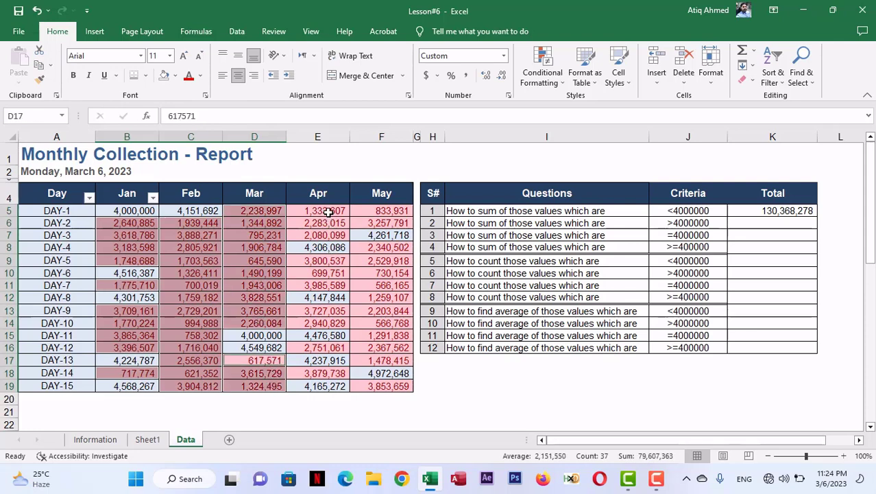
pyautogui.moveTo(328, 211); pyautogui.dragTo(328, 234)
pyautogui.moveTo(336, 264); pyautogui.dragTo(336, 285)
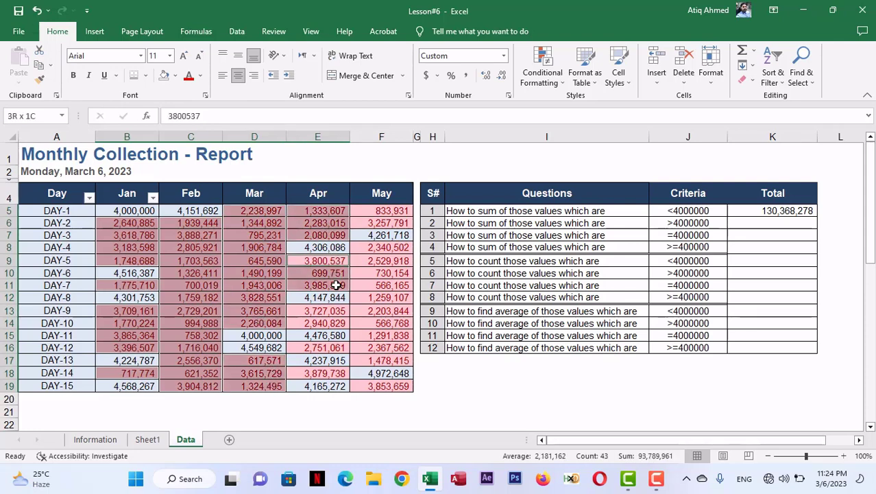
pyautogui.keyDown('ctrl'); pyautogui.click(336, 312); pyautogui.keyUp('ctrl')
pyautogui.keyDown('ctrl'); pyautogui.click(336, 322); pyautogui.keyUp('ctrl')
pyautogui.keyDown('ctrl'); pyautogui.click(336, 348); pyautogui.keyUp('ctrl')
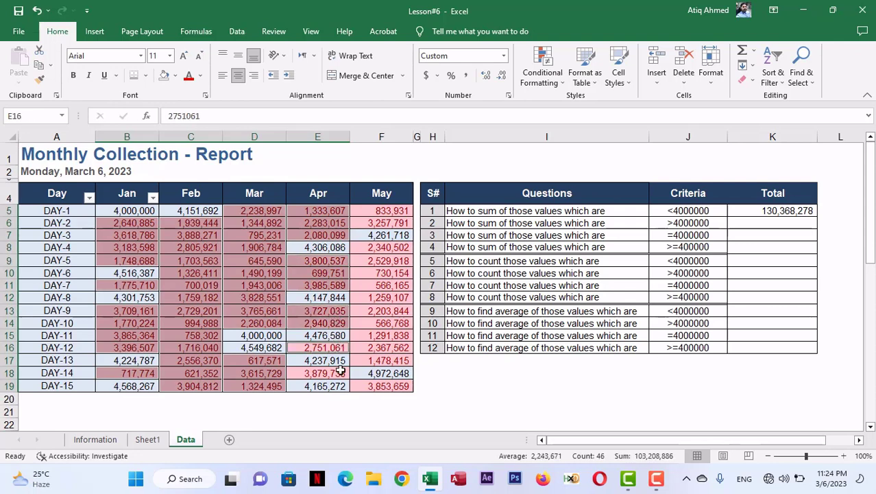
pyautogui.keyDown('ctrl'); pyautogui.click(336, 373); pyautogui.keyUp('ctrl')
pyautogui.moveTo(392, 212); pyautogui.dragTo(397, 360)
pyautogui.keyDown('ctrl'); pyautogui.click(395, 386); pyautogui.keyUp('ctrl')
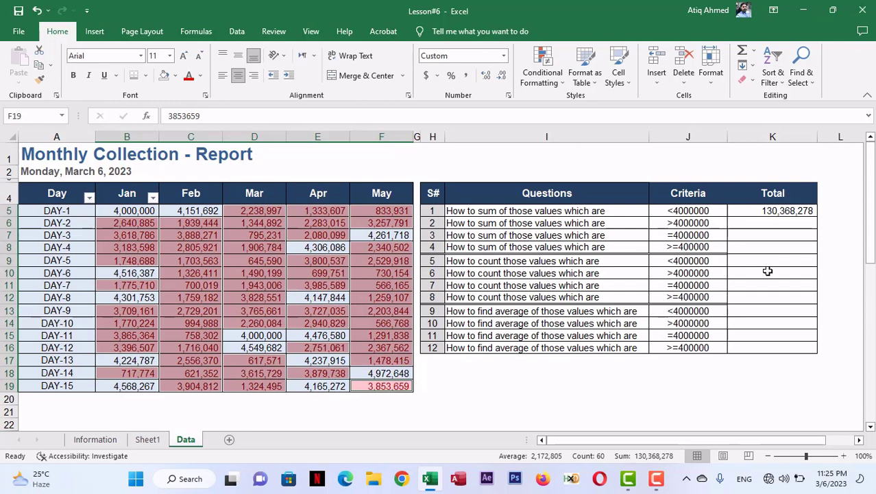
# Try copying the K5 formula down to K6, inspect the ranges it refers to, and clear K6.
pyautogui.click(782, 211)
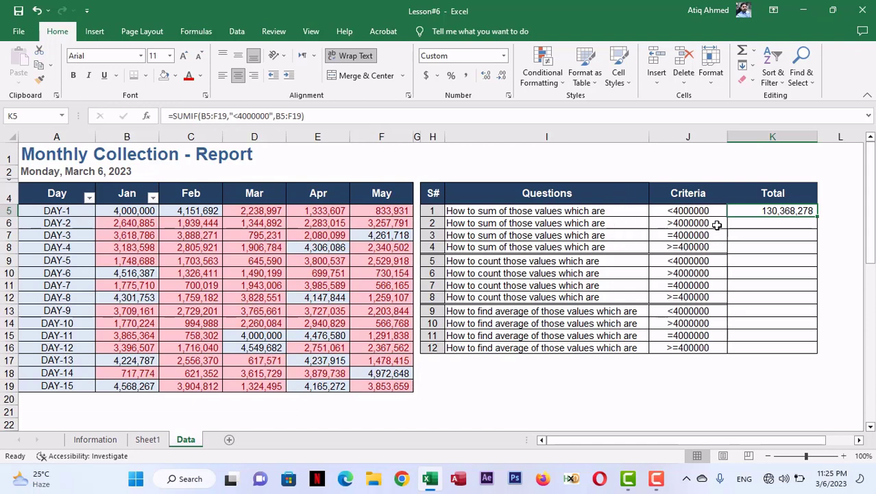
pyautogui.moveTo(817, 216); pyautogui.dragTo(789, 227)
pyautogui.click(763, 223)
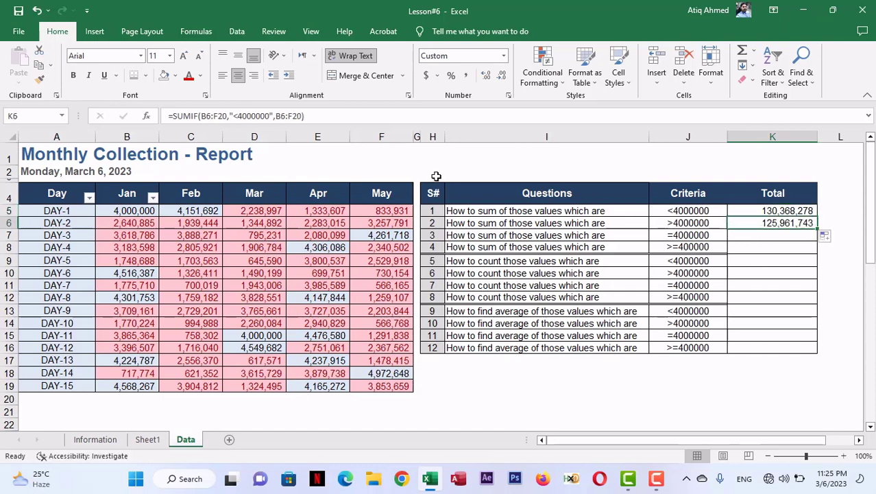
pyautogui.click(338, 121)
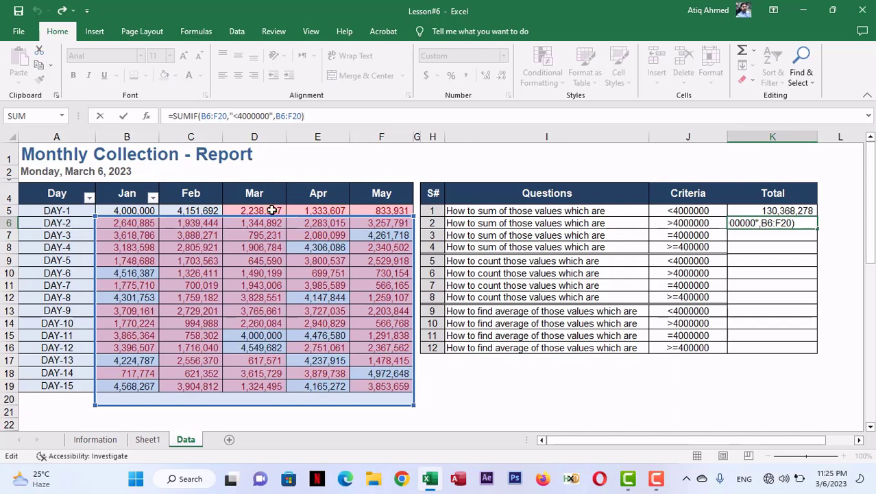
pyautogui.click(123, 116)
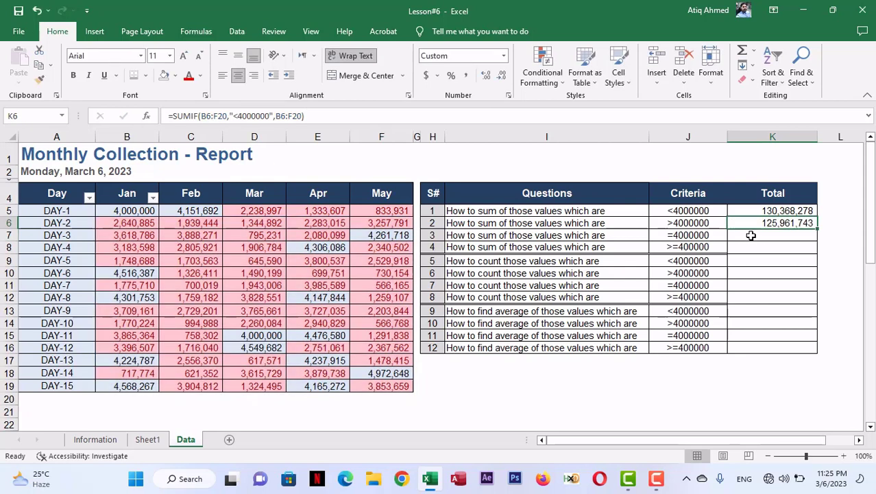
pyautogui.press('Delete')
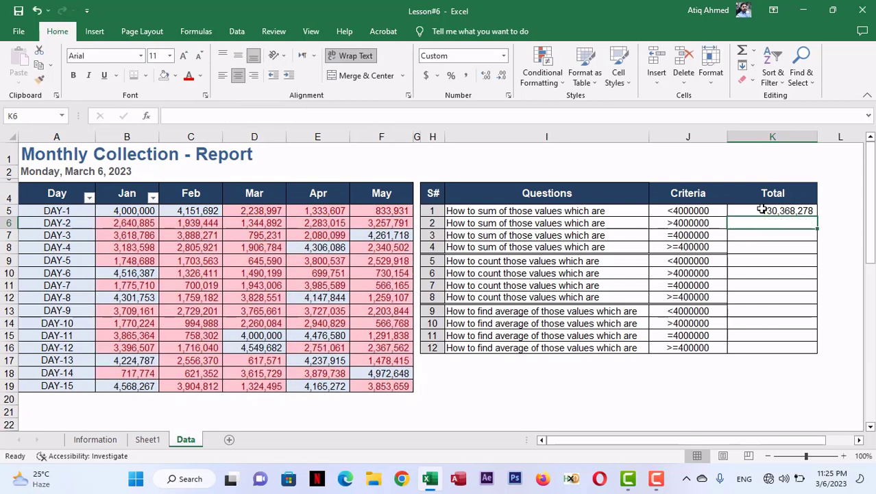
# Make both ranges in the K5 formula absolute, giving =SUMIF($B$5:$F$19,"<4000000",$B$5:$F$19).
pyautogui.click(759, 210)
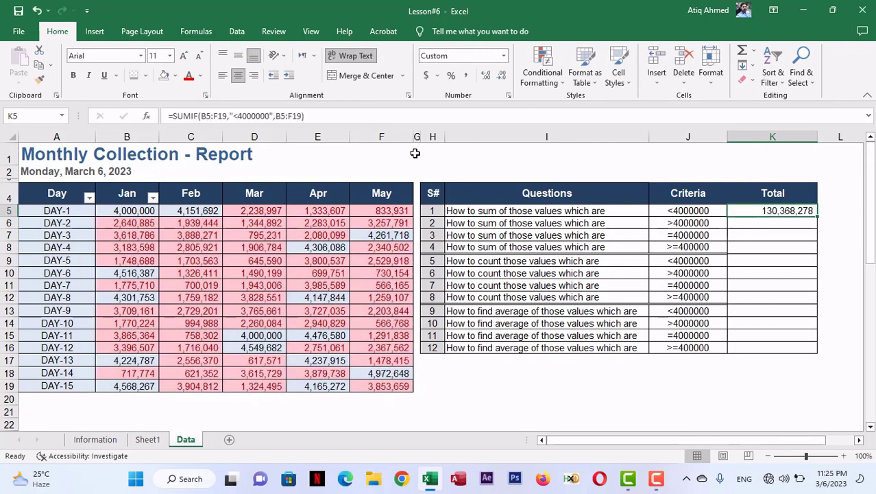
pyautogui.click(309, 116)
pyautogui.moveTo(227, 115); pyautogui.dragTo(201, 115)
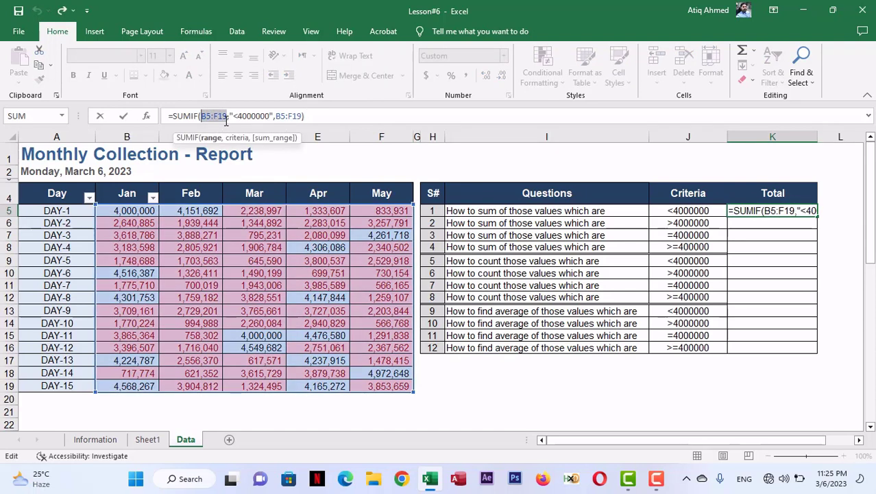
pyautogui.press('F4')
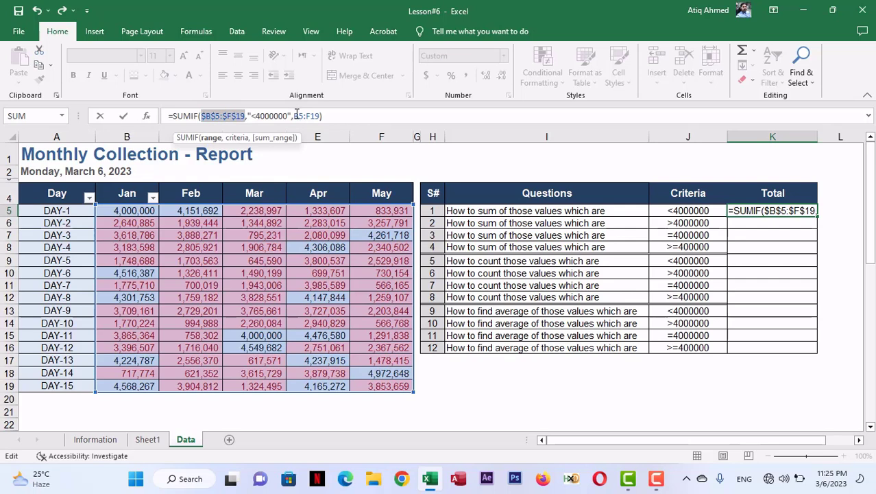
pyautogui.moveTo(294, 115); pyautogui.dragTo(318, 115)
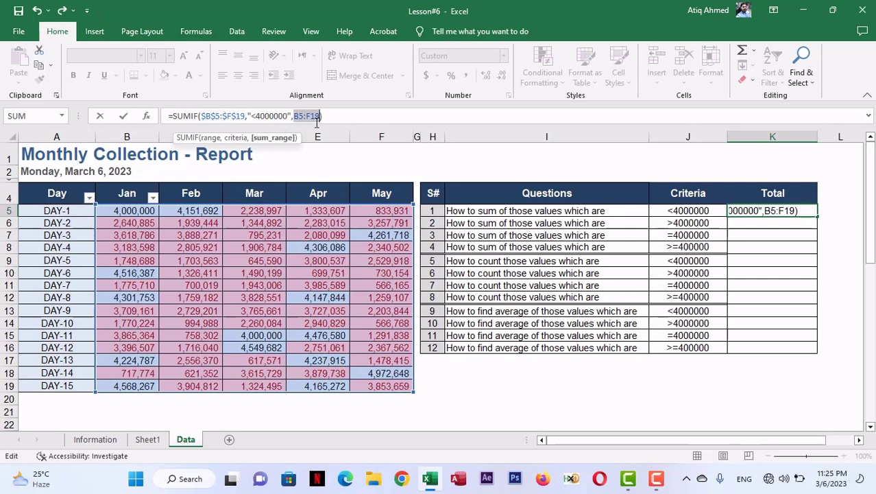
pyautogui.press('F4')
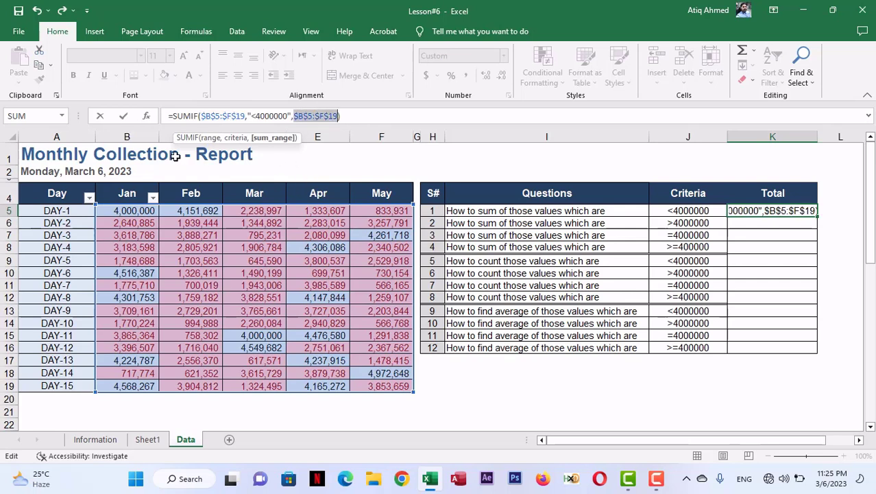
pyautogui.click(123, 115)
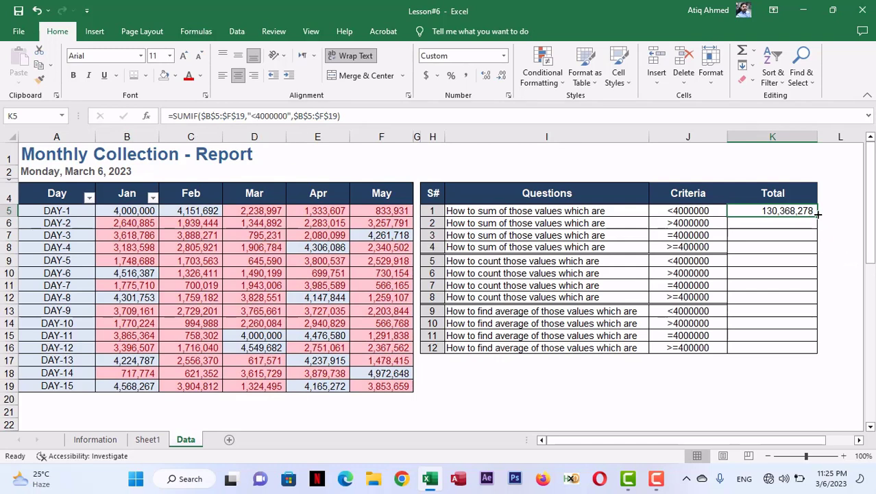
# Copy the absolute-range SUMIF formula from K5 down to K6 and select K6.
pyautogui.moveTo(818, 217); pyautogui.dragTo(806, 227)
pyautogui.click(802, 255)
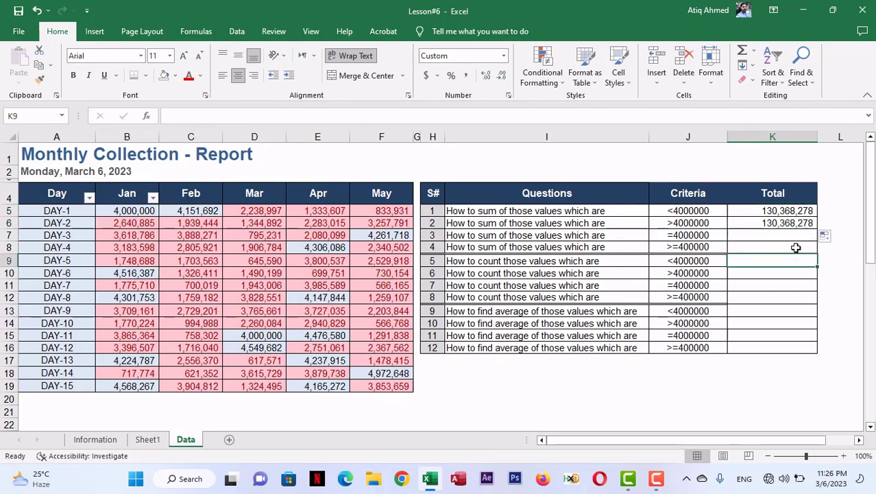
pyautogui.click(770, 223)
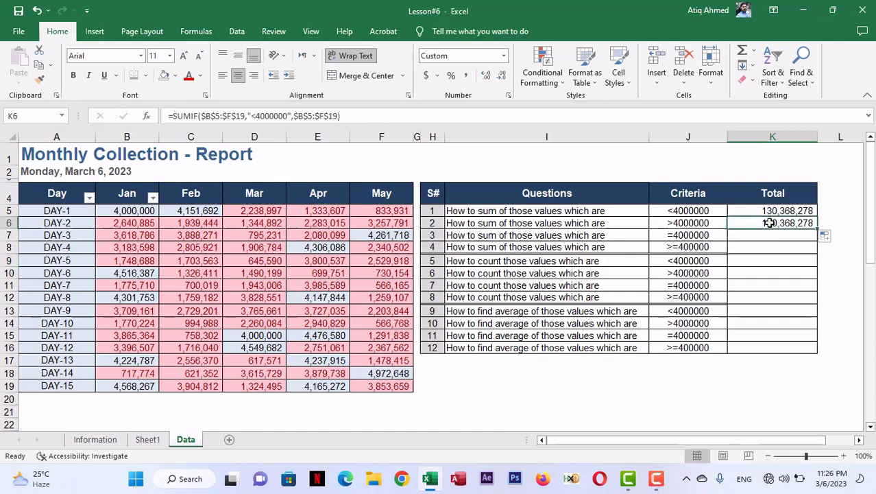
# Replace the typed criterion in the K5 SUMIF formula with a reference to J5 and fill the formula down to K8.
pyautogui.click(797, 210)
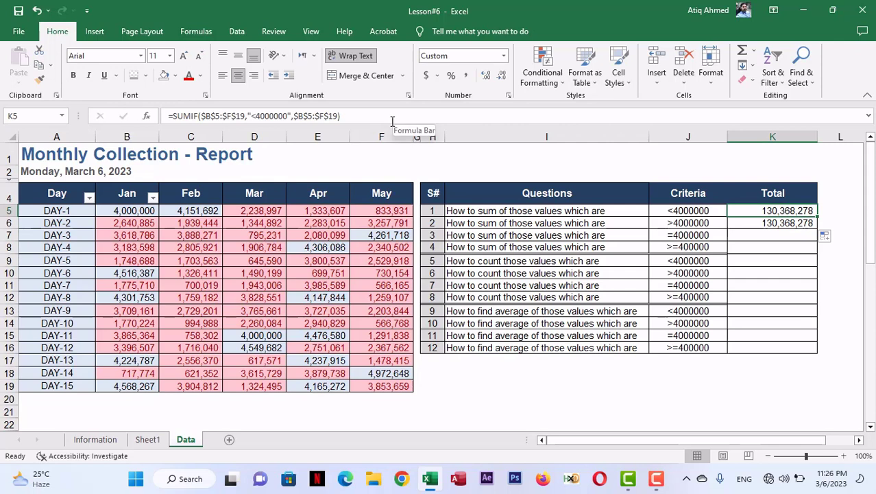
pyautogui.click(353, 115)
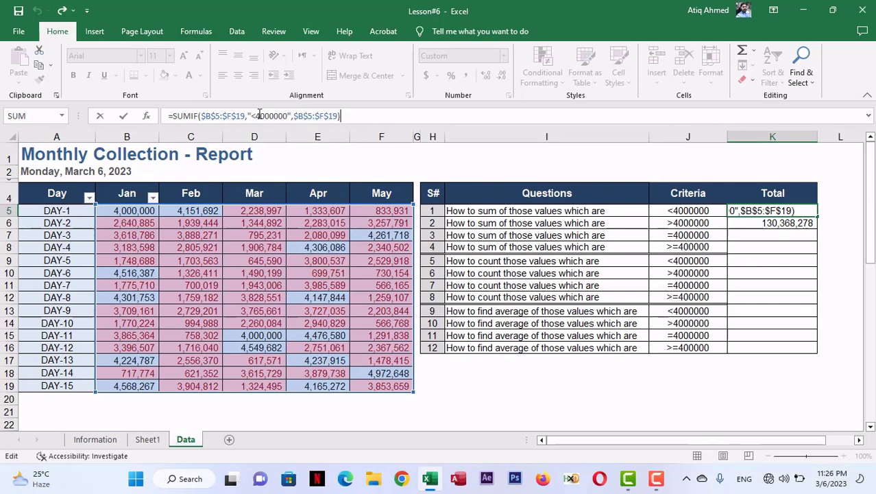
pyautogui.moveTo(249, 114); pyautogui.dragTo(292, 115)
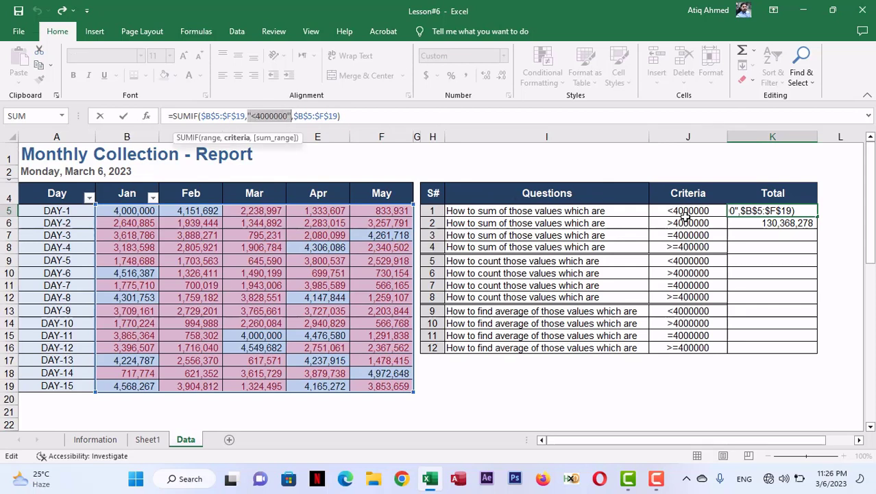
pyautogui.click(685, 211)
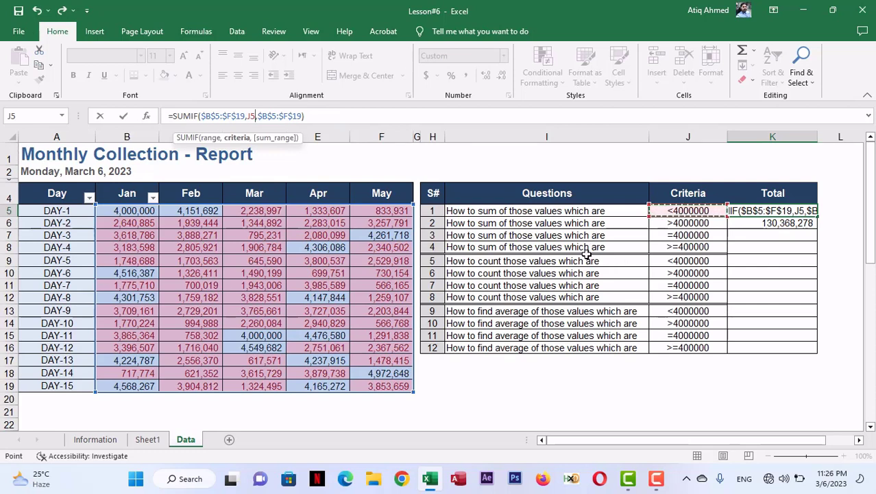
pyautogui.click(124, 116)
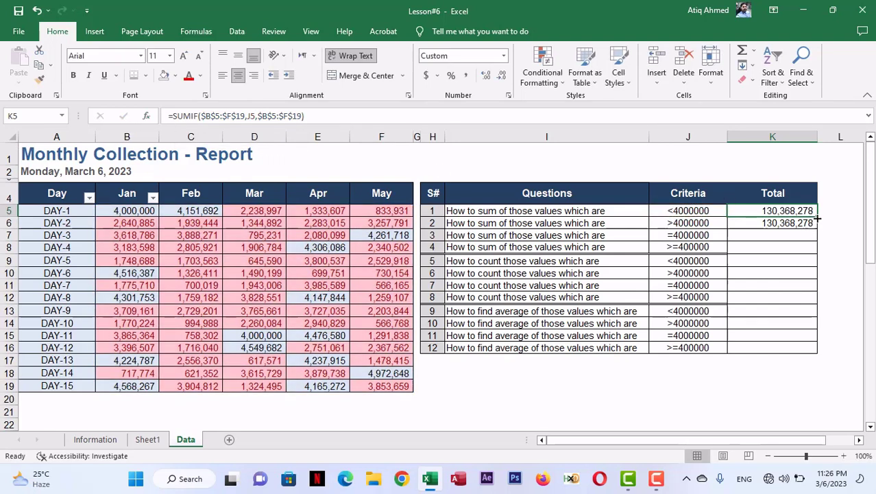
pyautogui.moveTo(817, 218); pyautogui.dragTo(819, 229)
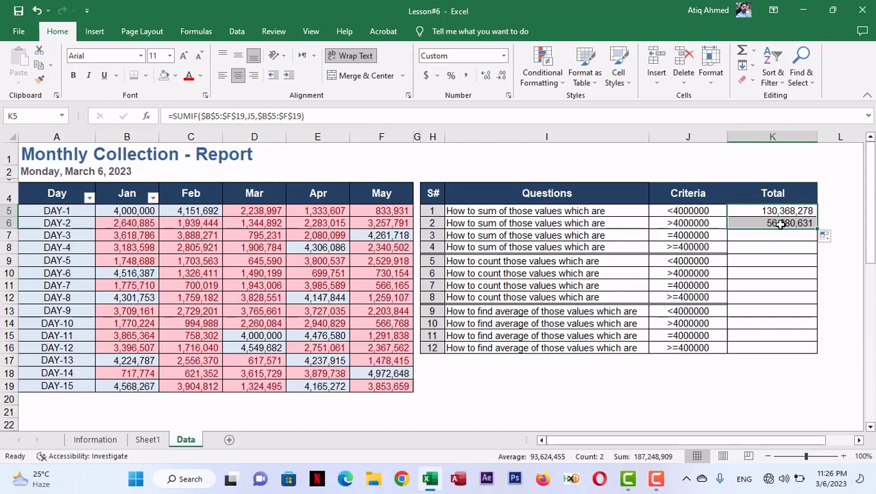
pyautogui.moveTo(817, 230); pyautogui.dragTo(811, 254)
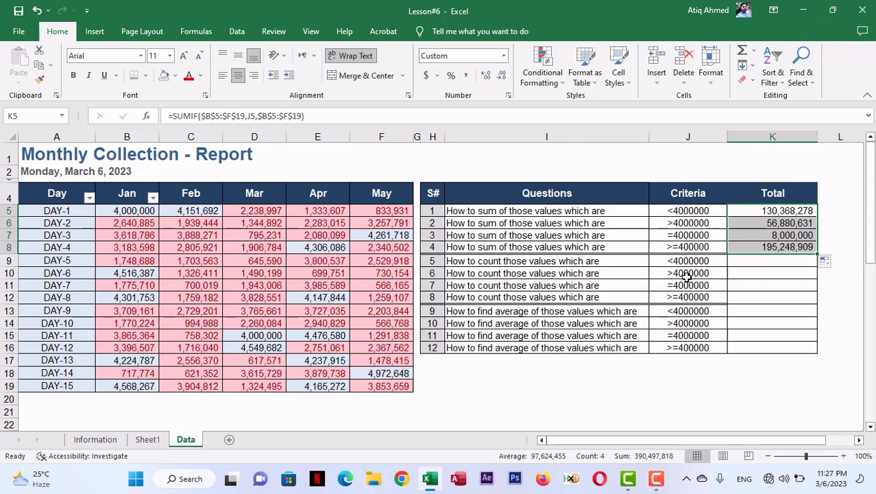
# Review the SUMIF formulas in K5:K8 against their criteria, and compare them with the operator table on Sheet1.
pyautogui.click(759, 211)
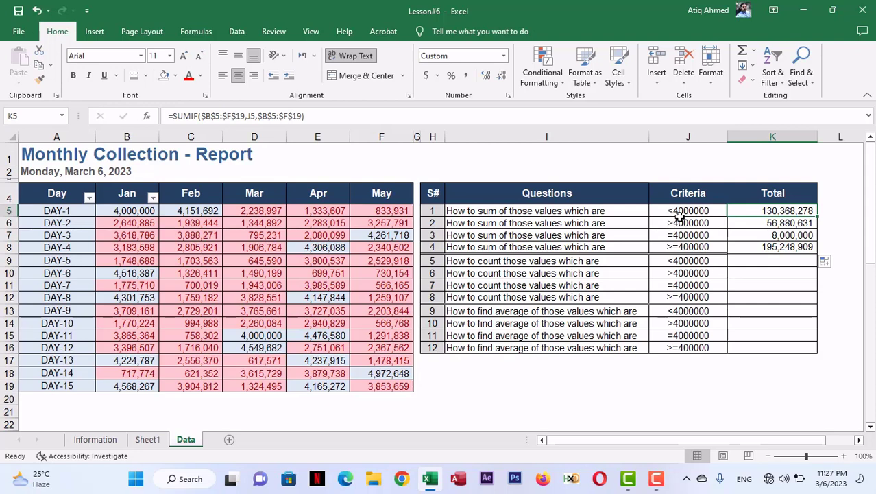
pyautogui.click(703, 225)
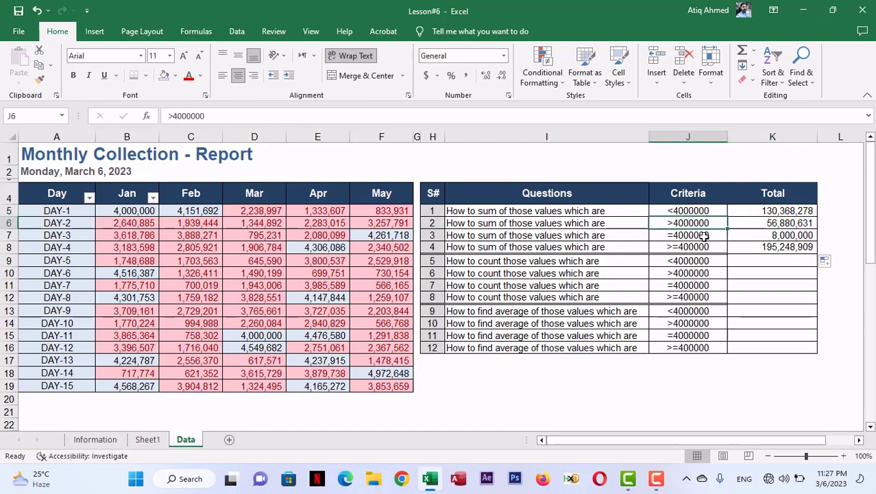
pyautogui.click(758, 224)
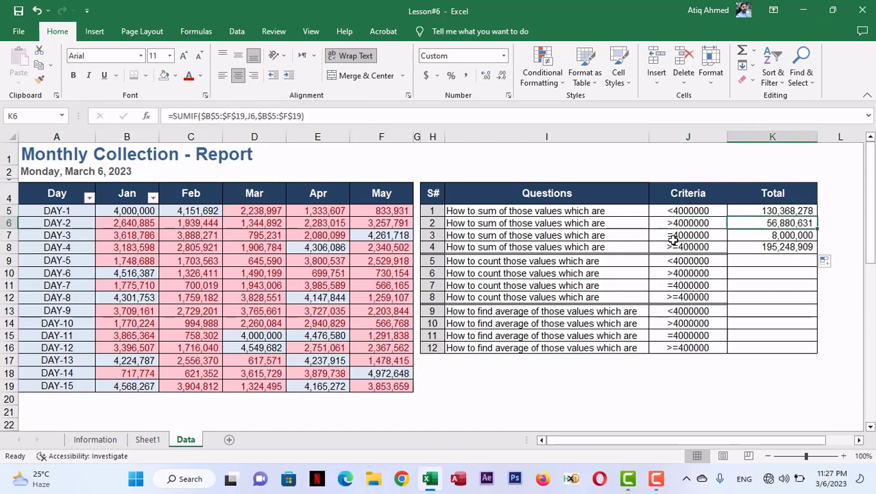
pyautogui.click(757, 234)
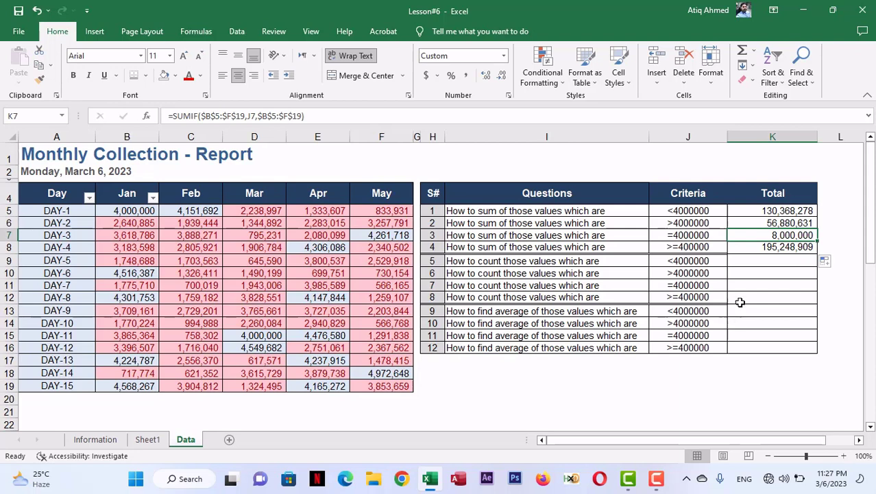
pyautogui.click(773, 247)
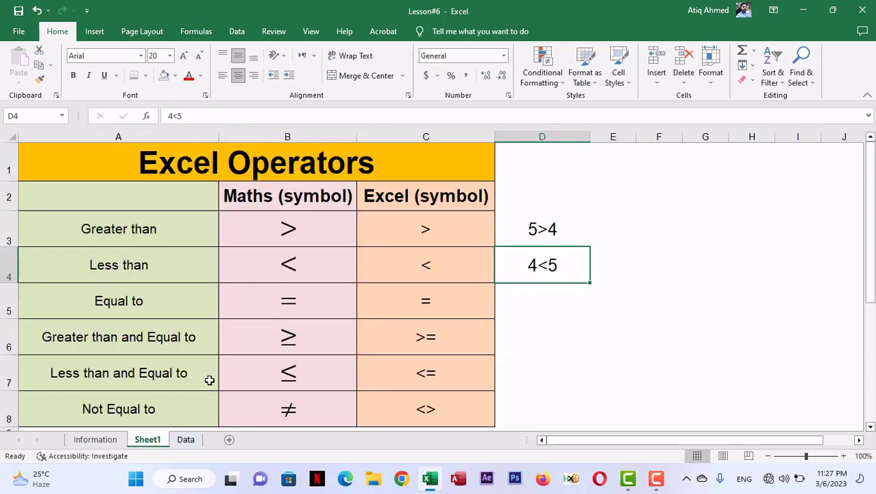
pyautogui.click(160, 438)
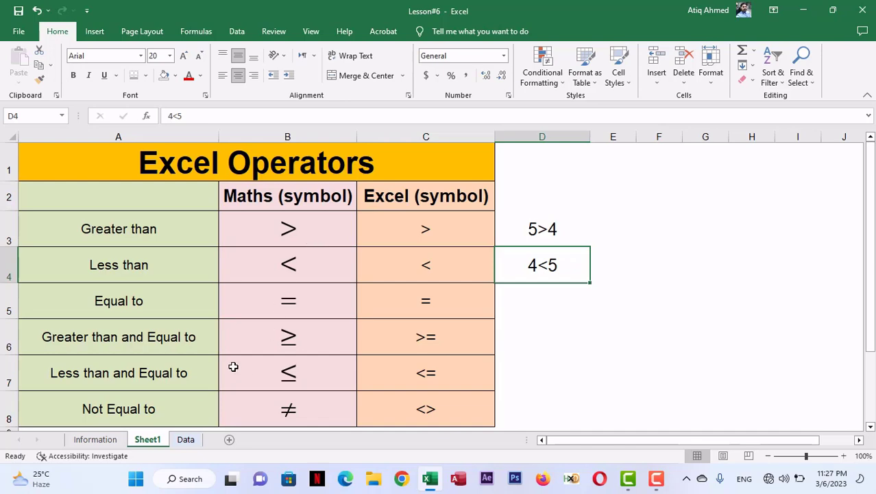
pyautogui.click(185, 440)
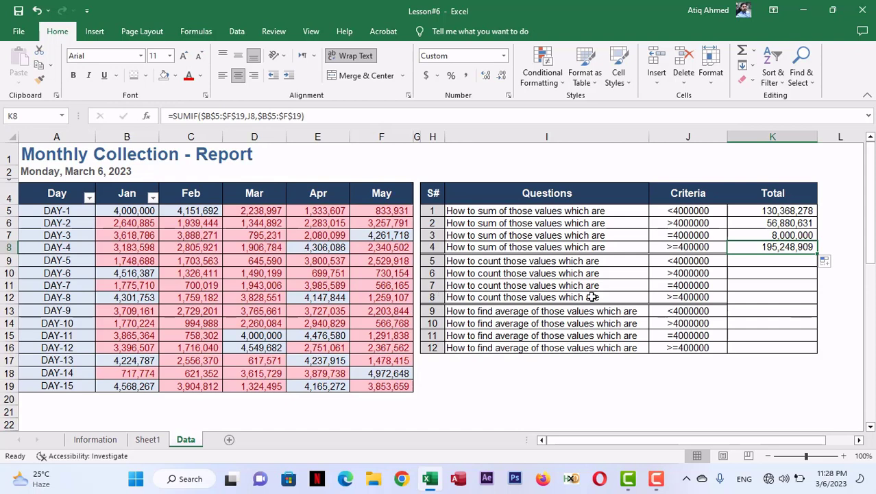
pyautogui.click(751, 257)
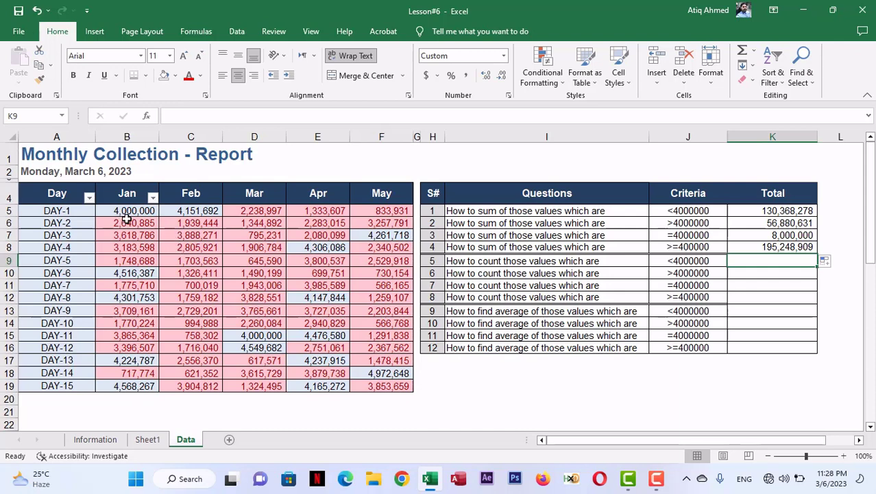
pyautogui.moveTo(127, 210); pyautogui.dragTo(394, 389)
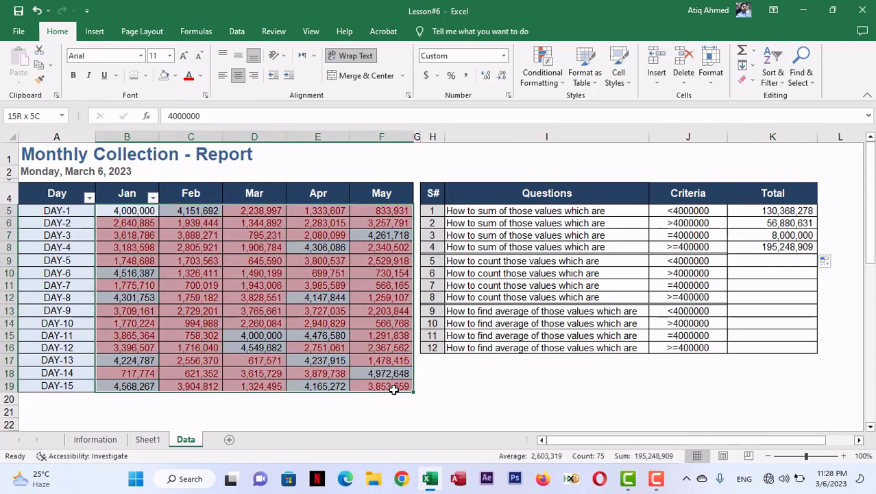
pyautogui.click(545, 72)
pyautogui.moveTo(556, 102)
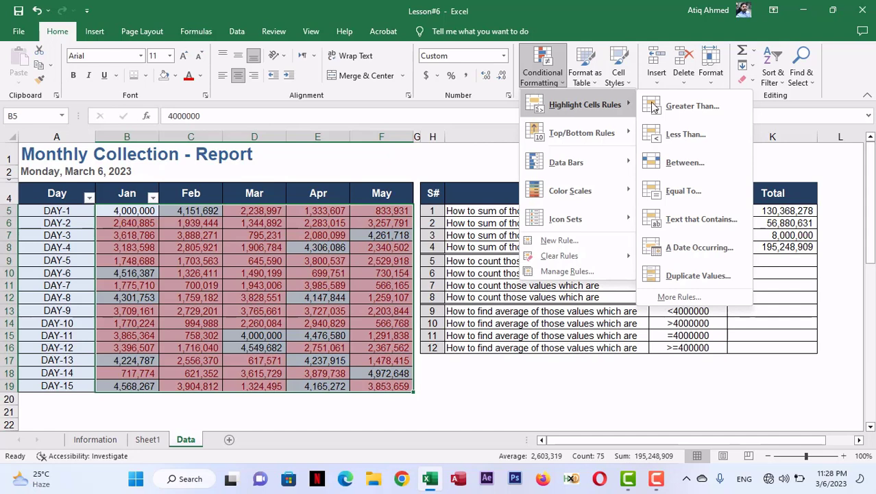
pyautogui.press('Escape')
pyautogui.press('Escape')
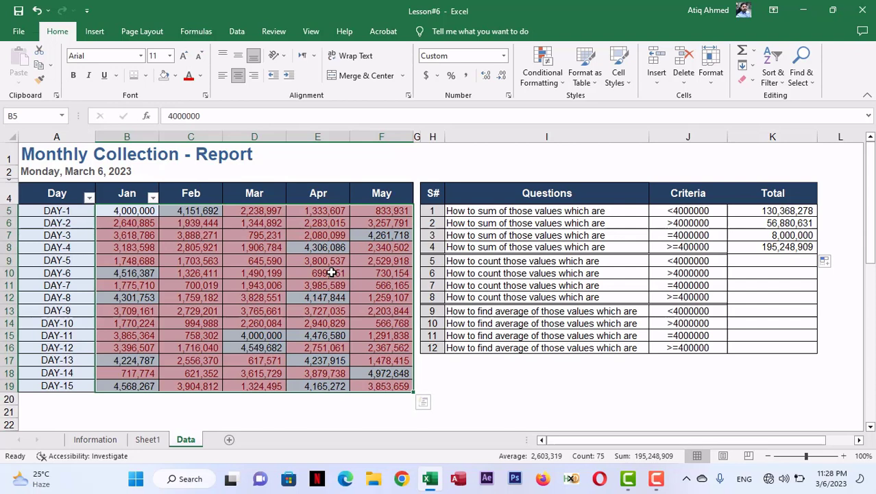
pyautogui.click(209, 260)
pyautogui.moveTo(118, 210); pyautogui.dragTo(401, 386)
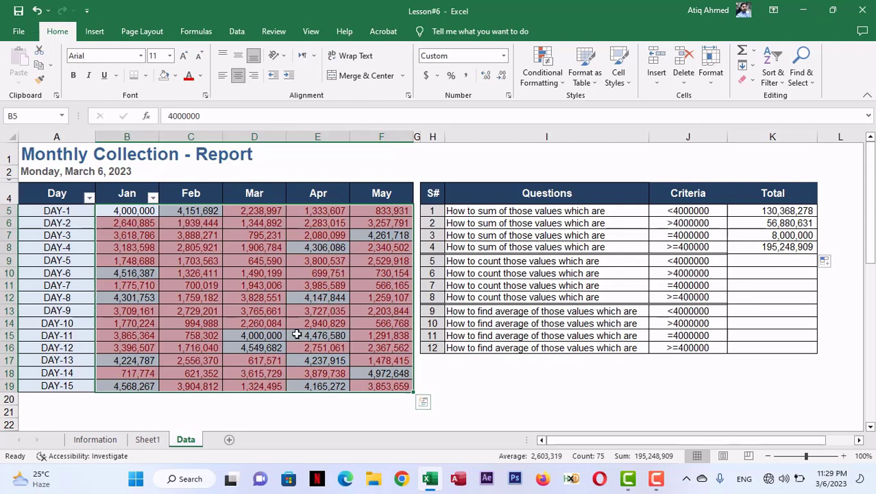
# Change the DAY-11 Mar value in D15 to 39999999.
pyautogui.click(261, 335)
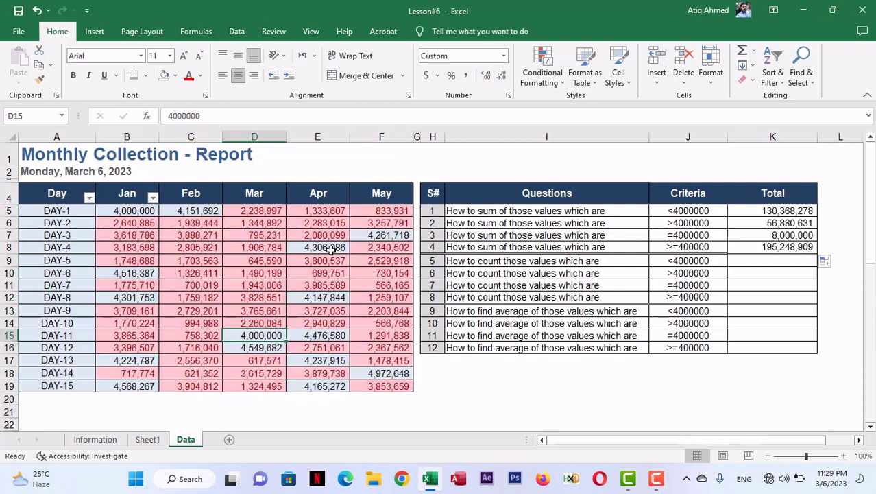
pyautogui.click(173, 116)
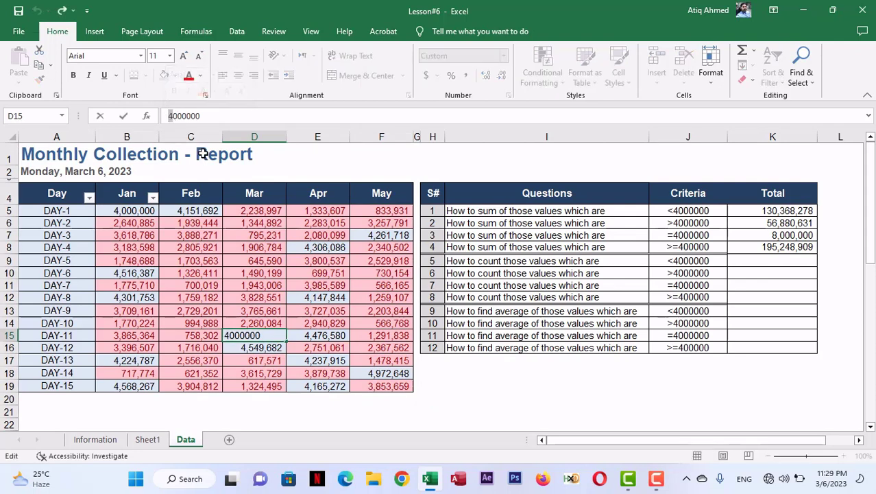
pyautogui.press('Delete')
pyautogui.write('3')
pyautogui.hotkey('shift', 'Right')
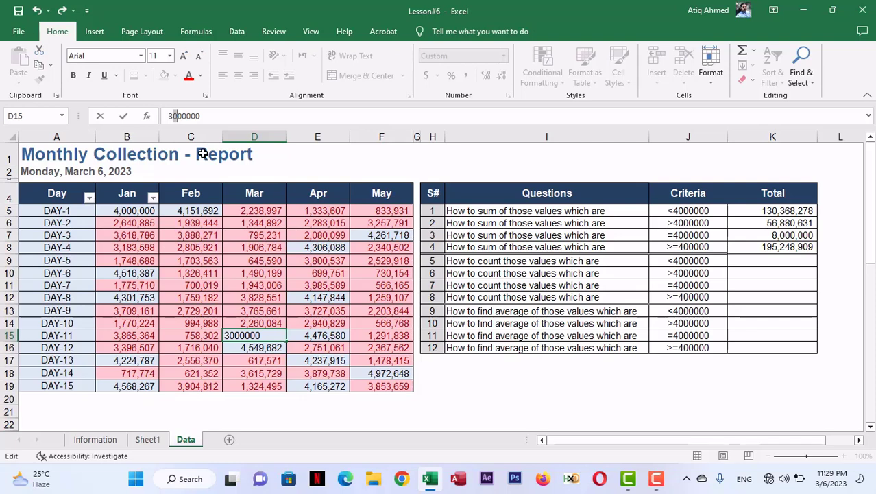
pyautogui.hotkey('shift', 'Left')
pyautogui.write('99')
pyautogui.press('Right')
pyautogui.press('Right')
pyautogui.press('Right')
pyautogui.press('Left')
pyautogui.press('Left')
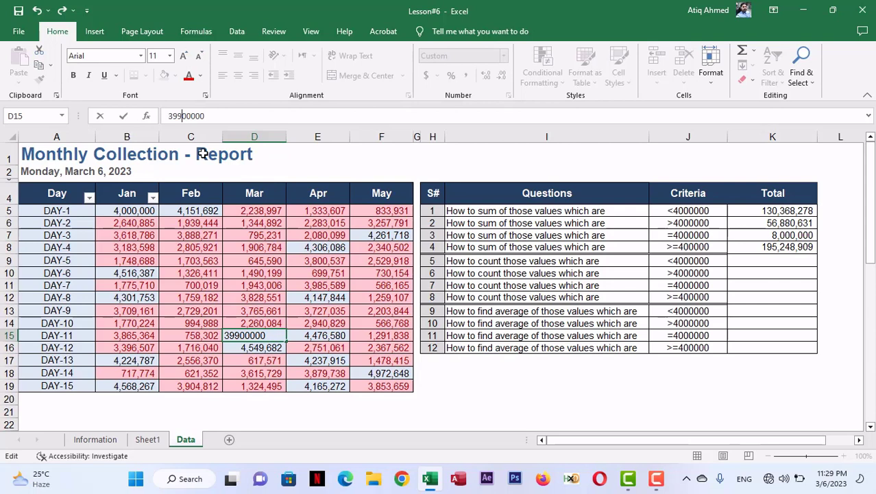
pyautogui.write('9')
pyautogui.write('99')
pyautogui.write('9,')
pyautogui.write('9')
pyautogui.write('9999')
pyautogui.press('Return')
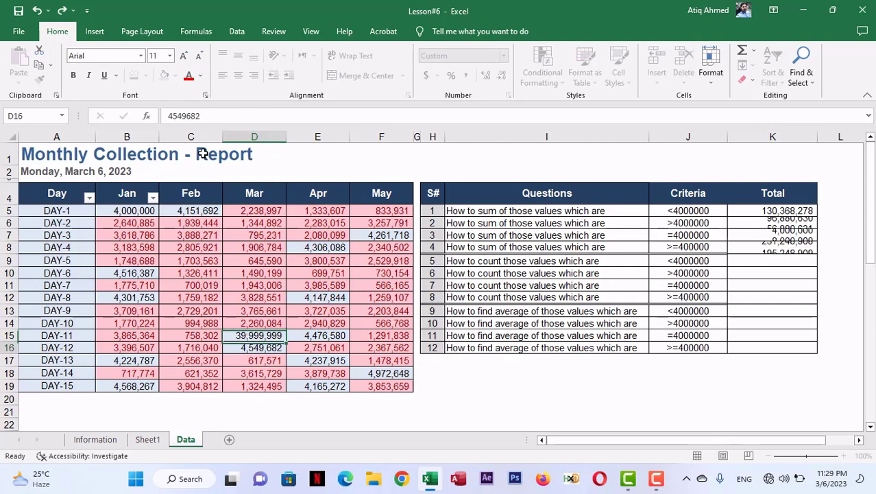
# Remove the extra digit from the DAY-11 Mar value in D15, making it 3999999.
pyautogui.click(258, 331)
pyautogui.click(235, 116)
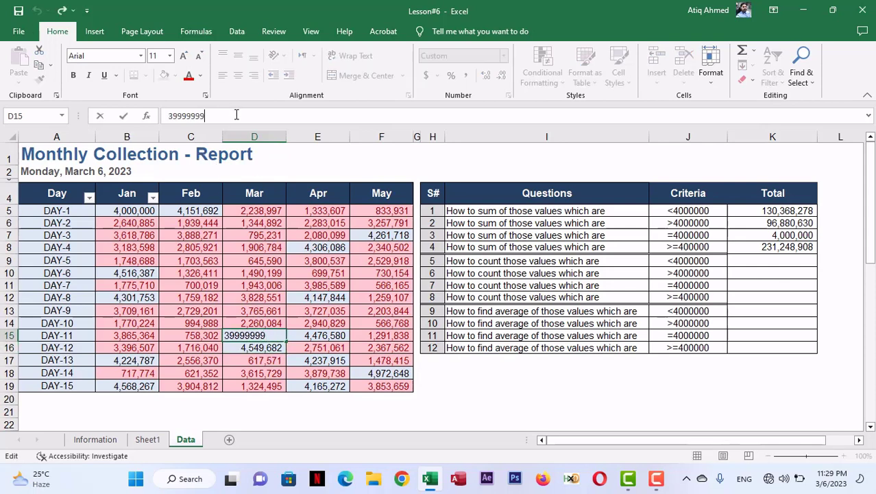
pyautogui.press('BackSpace')
pyautogui.hotkey('ctrl', 'Return')
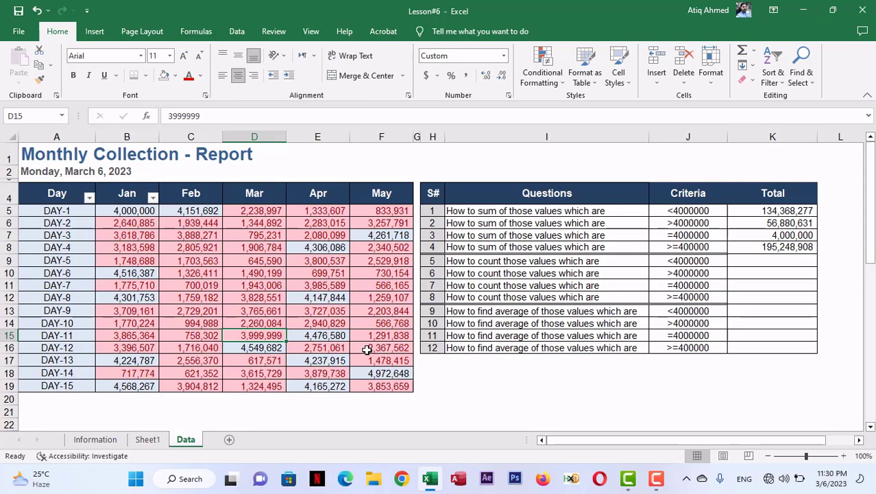
# Enter a COUNTIF formula in K9 that counts values in the absolute range $B$5:$F$19 matching the criterion in J9.
pyautogui.click(772, 261)
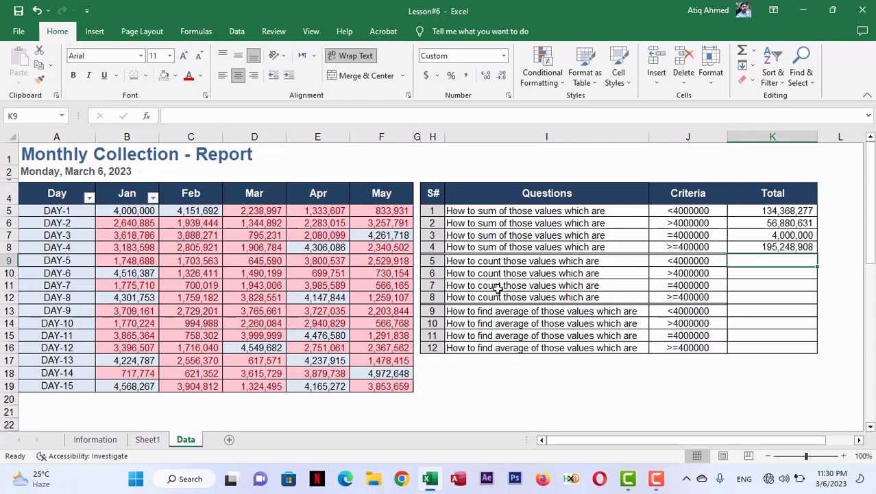
pyautogui.write('=')
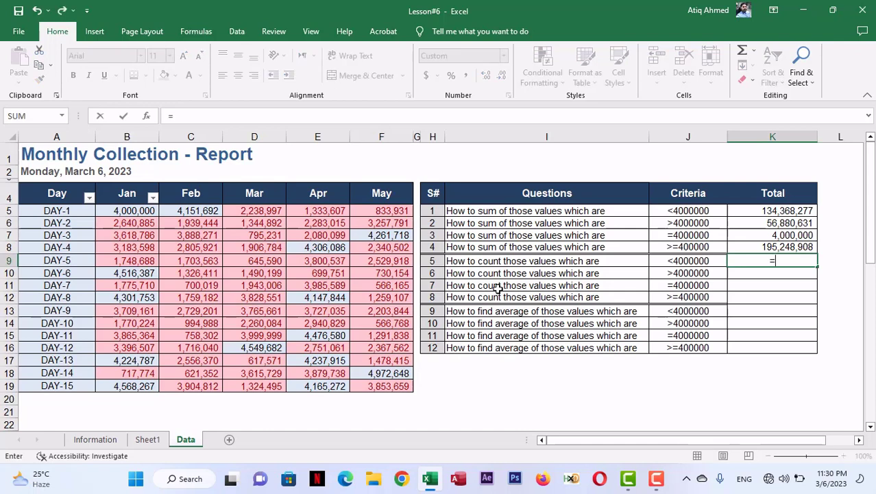
pyautogui.write('countif')
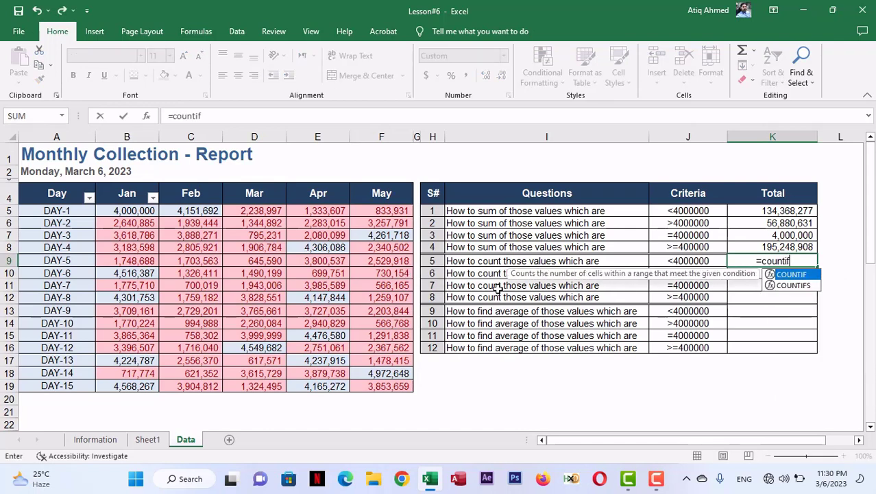
pyautogui.press('Tab')
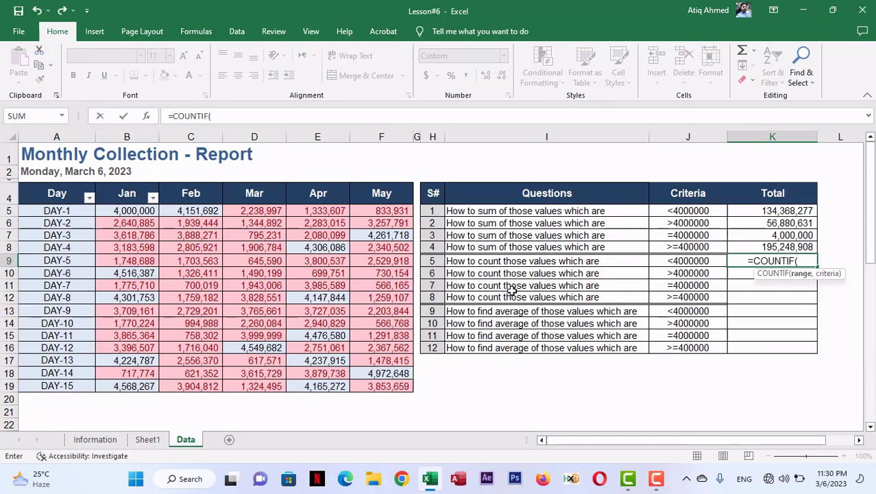
pyautogui.click(141, 212)
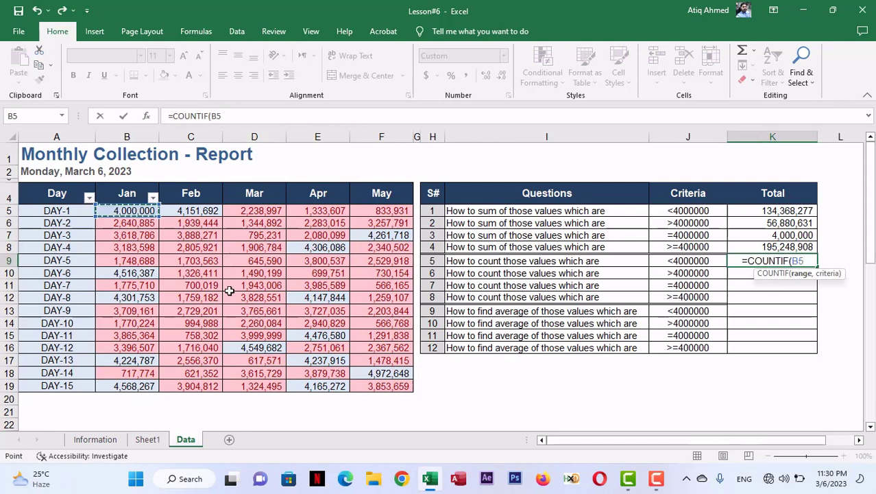
pyautogui.moveTo(229, 291); pyautogui.dragTo(406, 388)
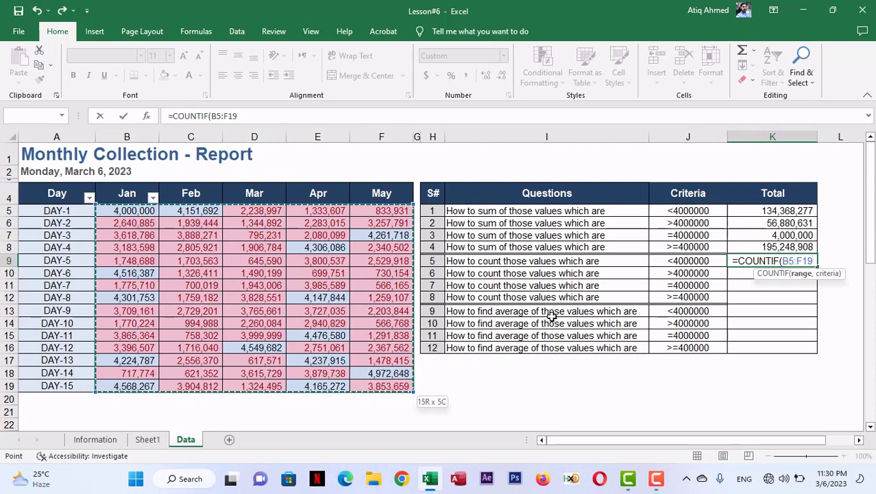
pyautogui.press('F4')
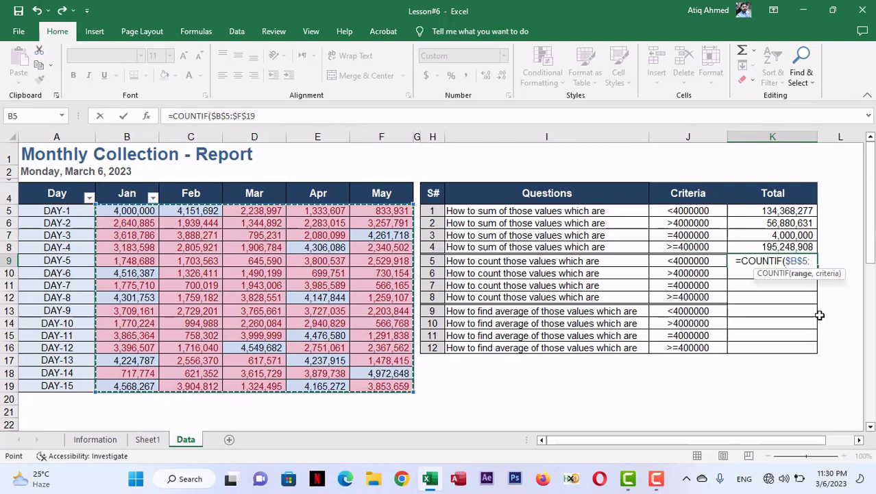
pyautogui.moveTo(816, 274); pyautogui.dragTo(810, 233)
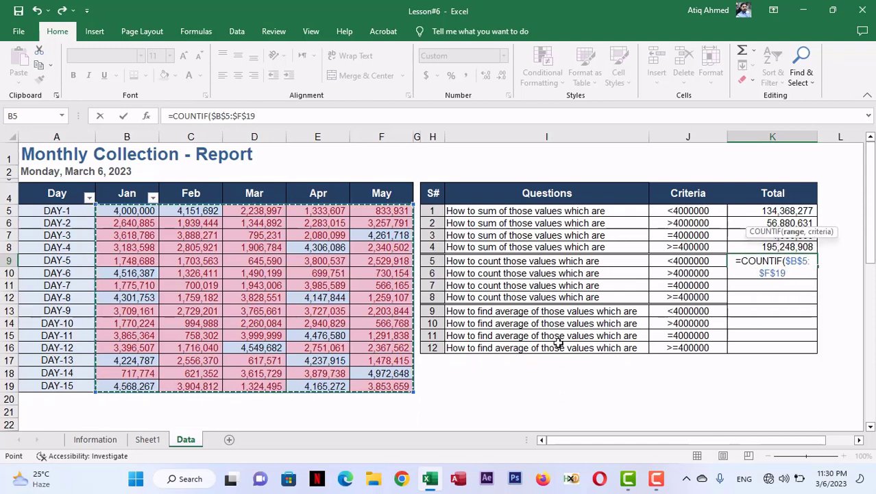
pyautogui.write(',')
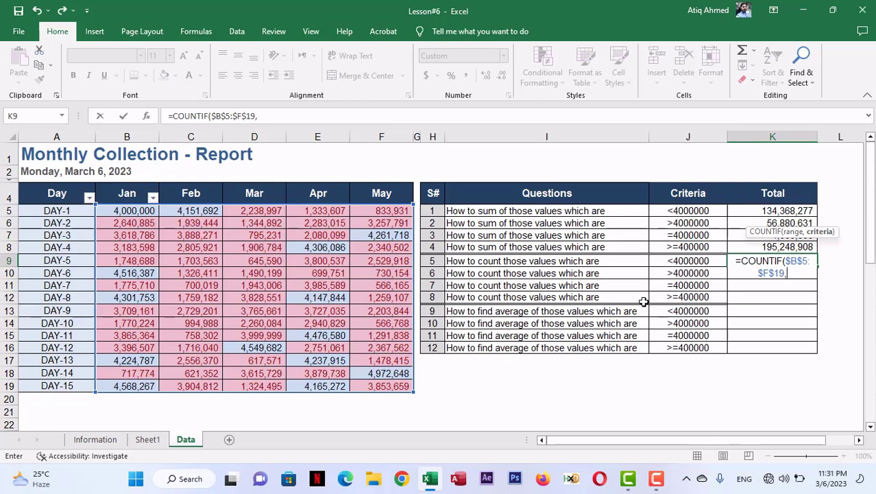
pyautogui.click(679, 260)
pyautogui.press('Return')
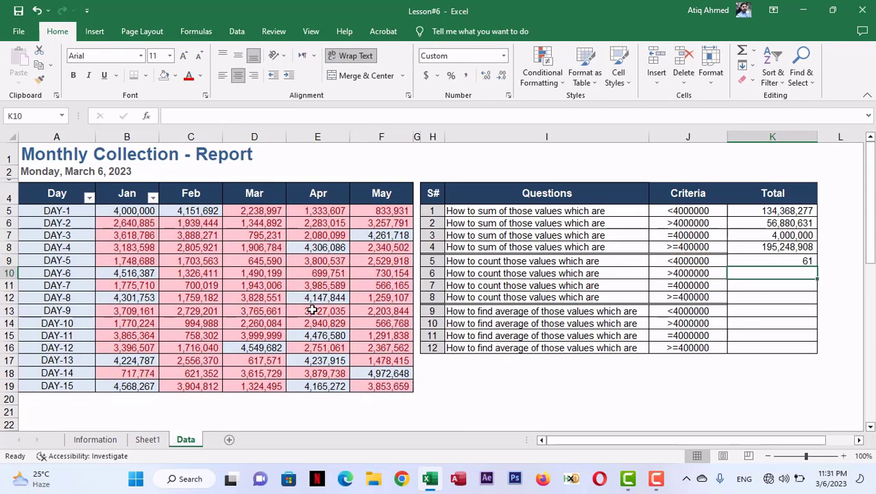
# Select all the red-highlighted values across Jan to May together and compare the selection's count with the COUNTIF result in K9.
pyautogui.click(141, 223)
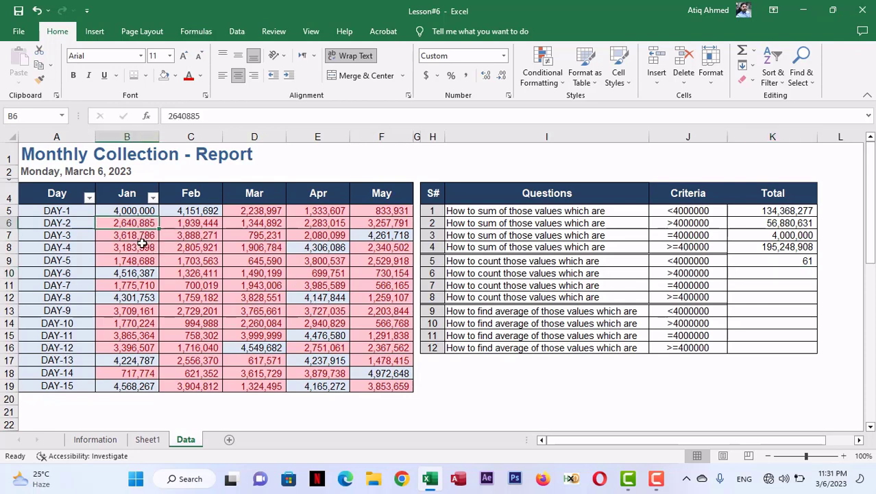
pyautogui.moveTo(141, 236); pyautogui.dragTo(135, 312)
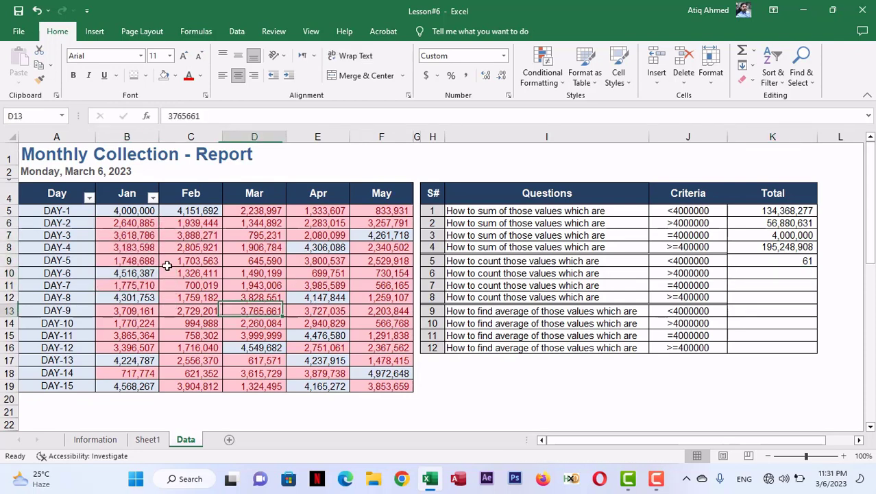
pyautogui.moveTo(148, 219); pyautogui.dragTo(144, 266)
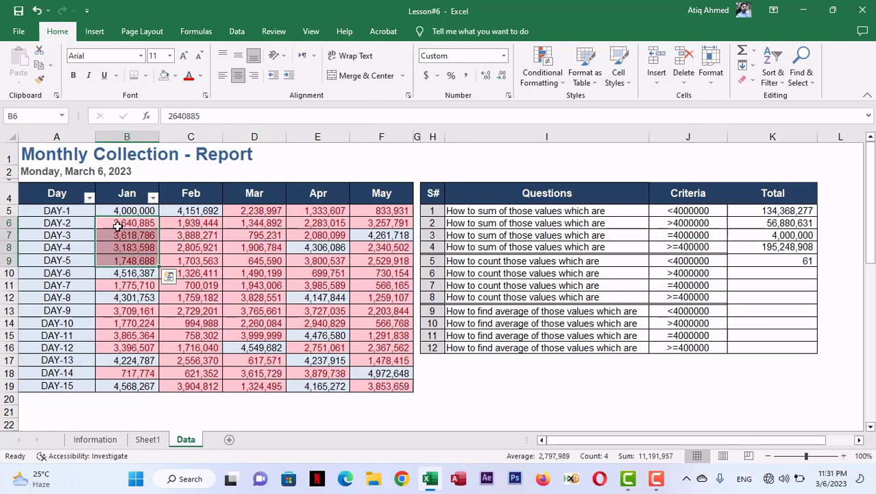
pyautogui.moveTo(142, 226); pyautogui.dragTo(142, 263)
pyautogui.keyDown('ctrl'); pyautogui.click(141, 285); pyautogui.keyUp('ctrl')
pyautogui.moveTo(146, 312); pyautogui.dragTo(145, 348)
pyautogui.keyDown('ctrl'); pyautogui.click(137, 372); pyautogui.keyUp('ctrl')
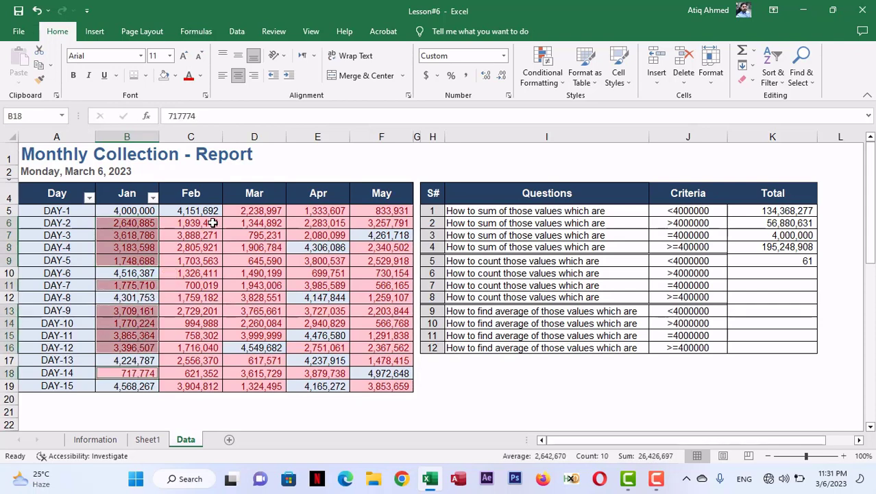
pyautogui.moveTo(211, 223); pyautogui.dragTo(205, 388)
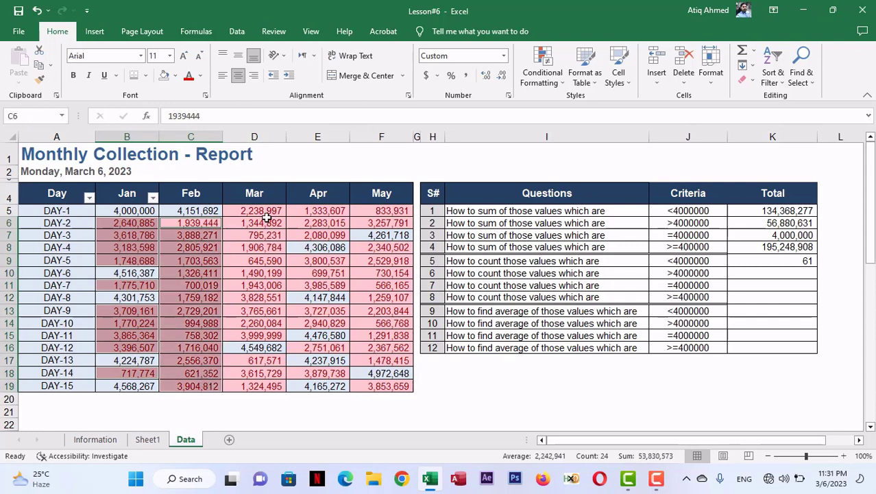
pyautogui.moveTo(265, 213); pyautogui.dragTo(264, 336)
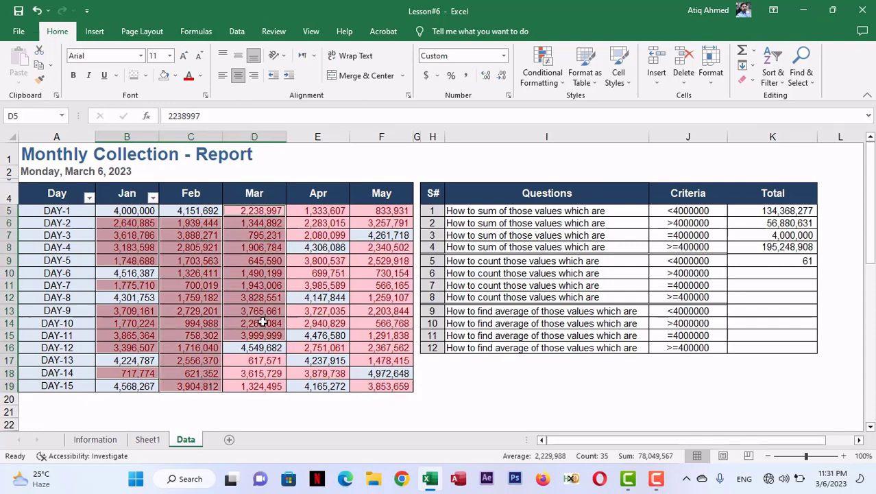
pyautogui.moveTo(265, 366); pyautogui.dragTo(266, 384)
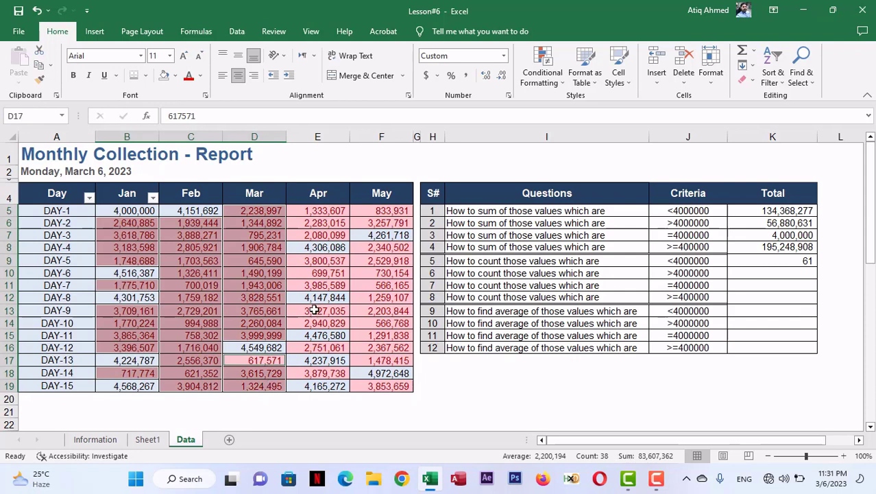
pyautogui.keyDown('ctrl'); pyautogui.click(323, 212); pyautogui.keyUp('ctrl')
pyautogui.moveTo(323, 216); pyautogui.dragTo(327, 326)
pyautogui.keyDown('ctrl'); pyautogui.click(329, 348); pyautogui.keyUp('ctrl')
pyautogui.keyDown('ctrl'); pyautogui.click(333, 373); pyautogui.keyUp('ctrl')
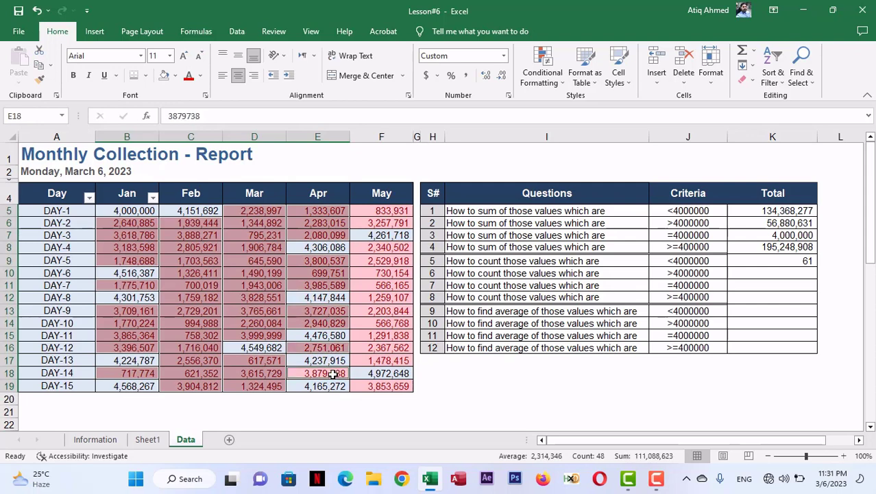
pyautogui.moveTo(390, 211); pyautogui.dragTo(391, 359)
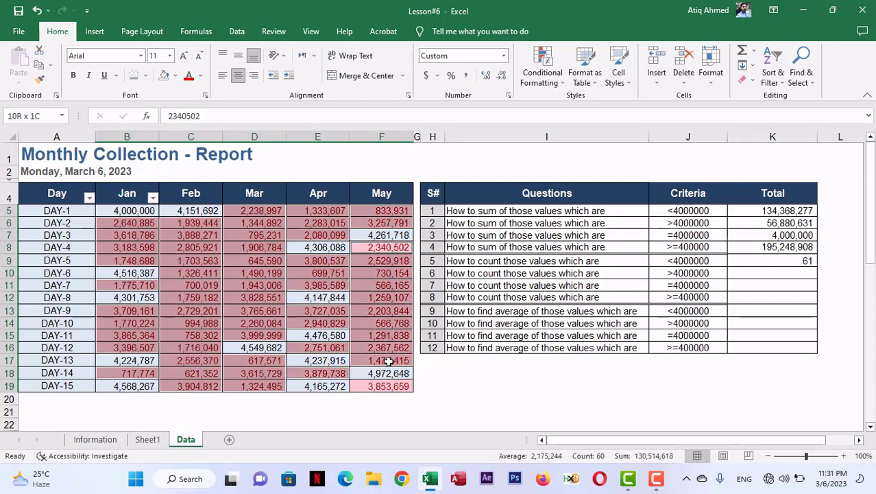
pyautogui.keyDown('ctrl'); pyautogui.click(390, 385); pyautogui.keyUp('ctrl')
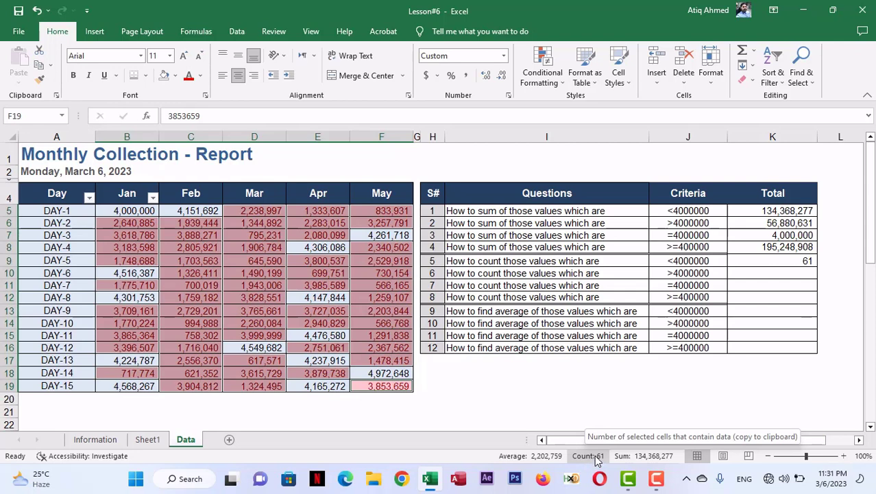
# Fill the COUNTIF formula from K9 down to K12.
pyautogui.click(801, 257)
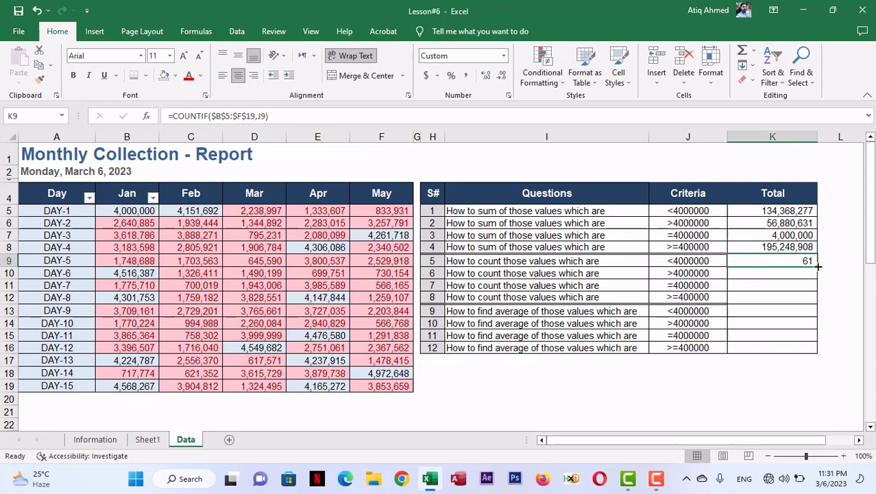
pyautogui.moveTo(818, 266); pyautogui.dragTo(820, 304)
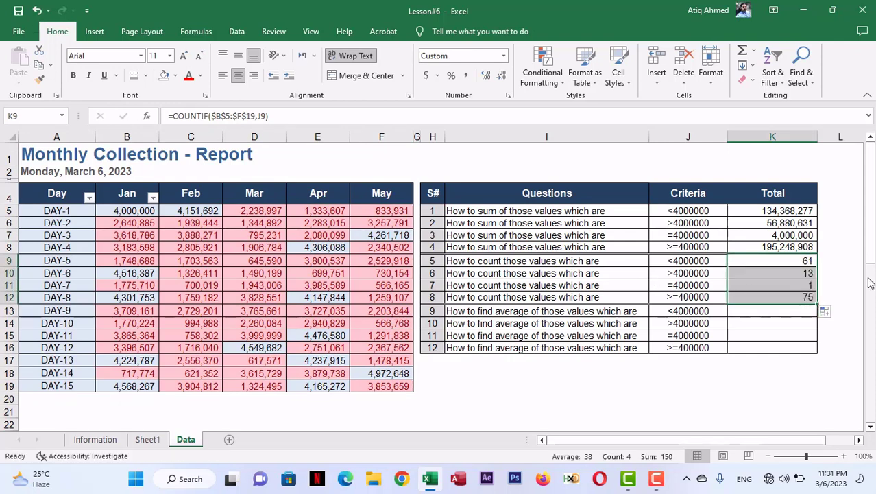
# Begin an AVERAGEIF formula in K13 with the absolute range $B$5:$F$19 and J13 as the criterion.
pyautogui.click(773, 311)
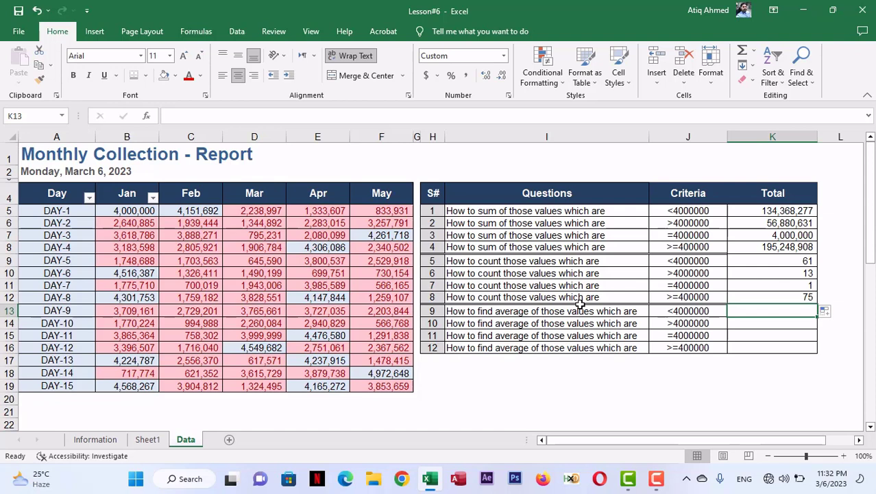
pyautogui.write('=')
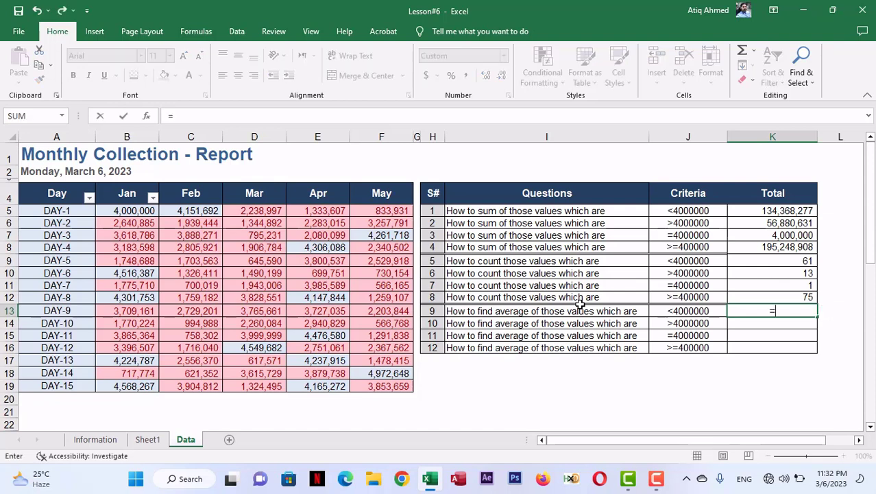
pyautogui.write('av')
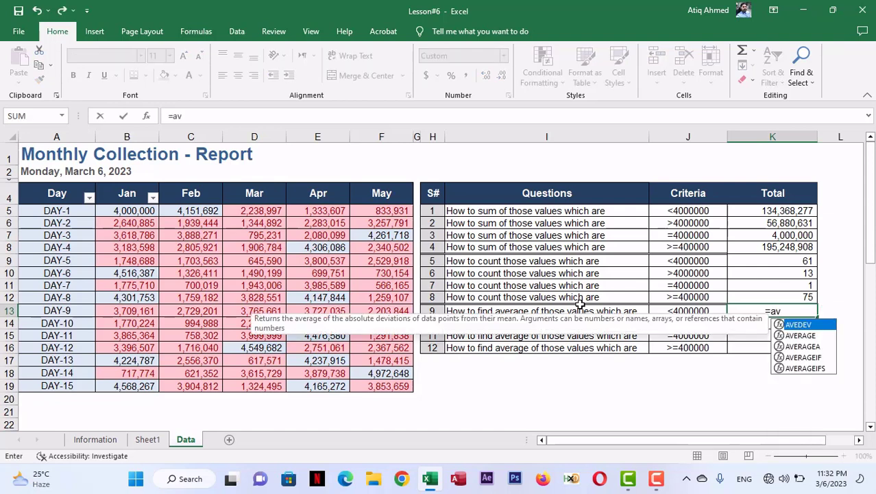
pyautogui.press('Down')
pyautogui.press('Down')
pyautogui.press('Down')
pyautogui.press('Tab')
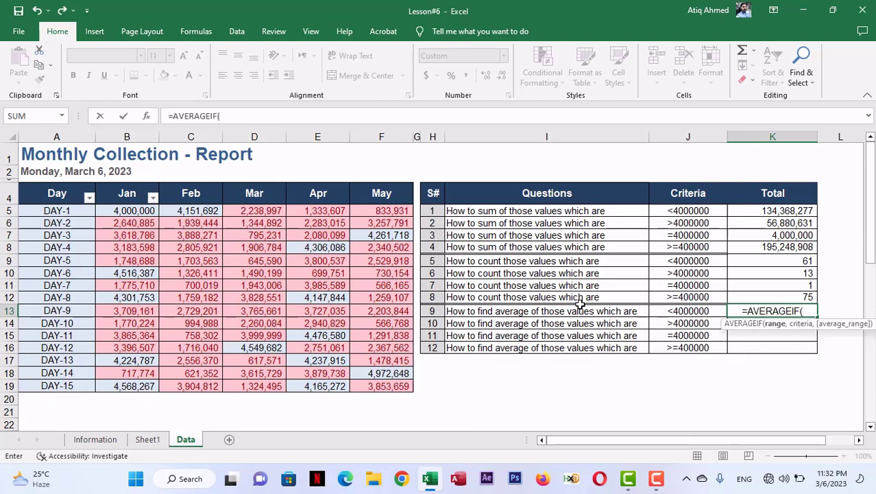
pyautogui.click(121, 210)
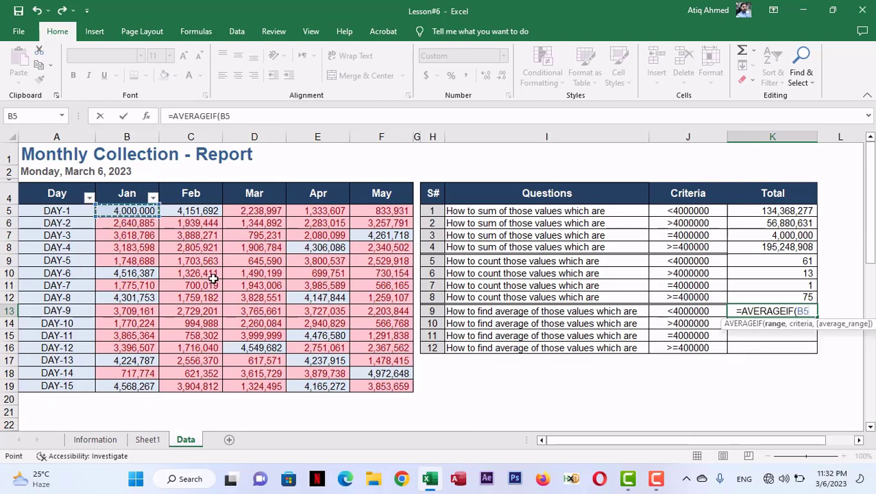
pyautogui.keyDown('shift'); pyautogui.click(378, 383); pyautogui.keyUp('shift')
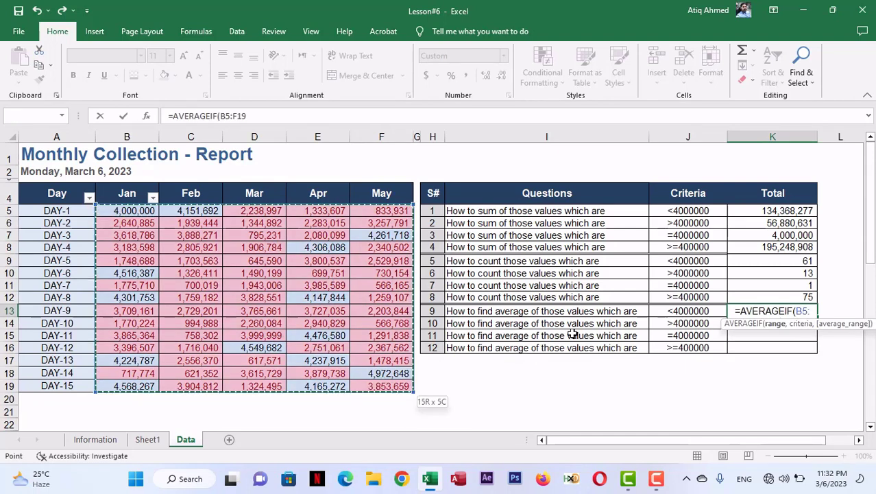
pyautogui.press('F4')
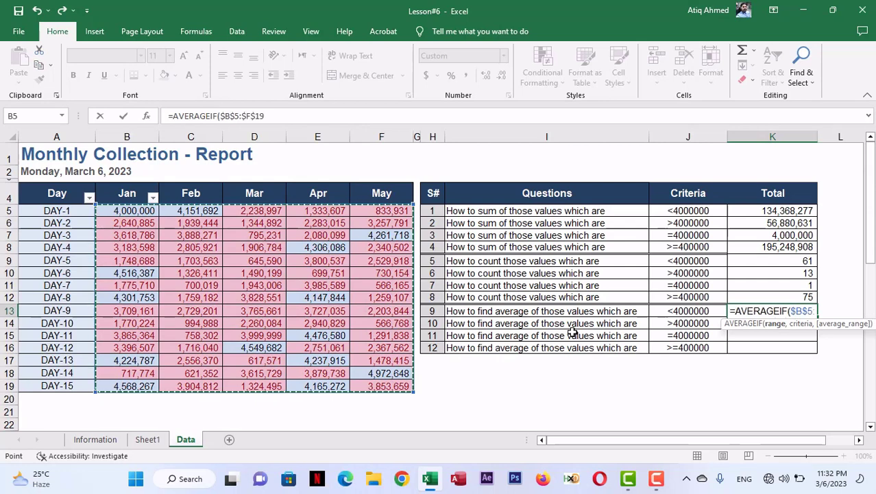
pyautogui.write(',')
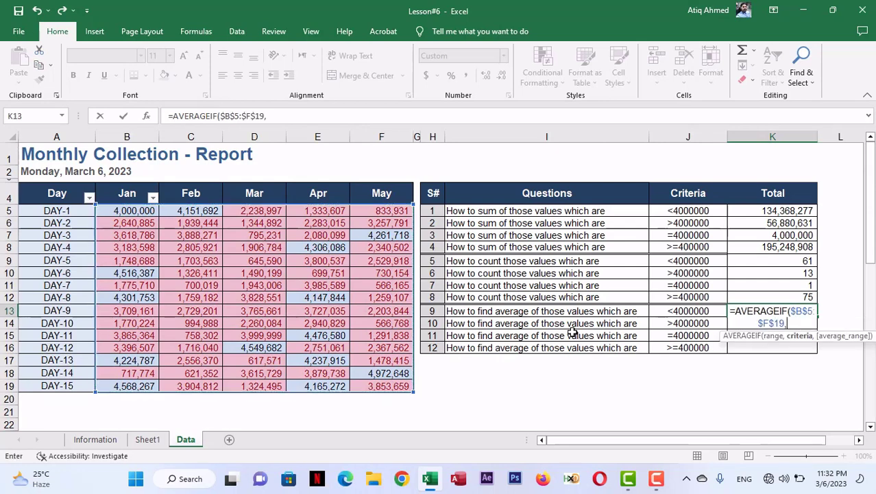
pyautogui.click(676, 311)
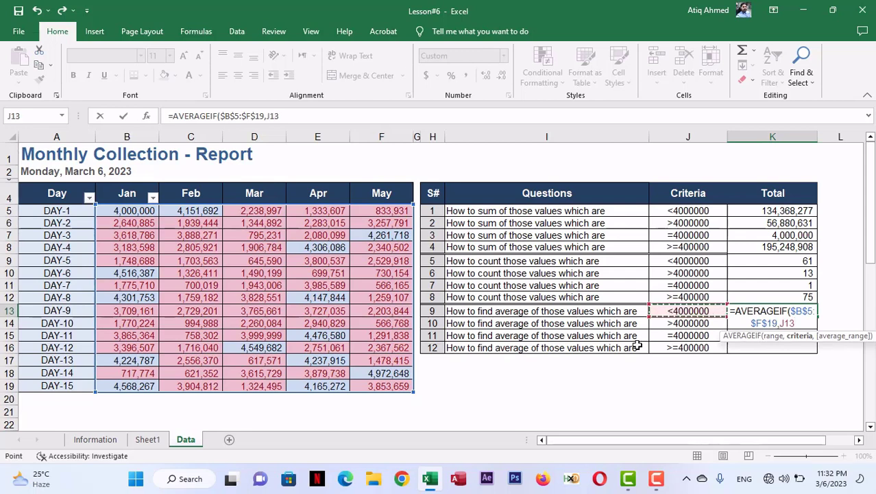
# Complete the AVERAGEIF formula in K13 with the absolute average range $B$5:$F$19 and enter it.
pyautogui.write(',')
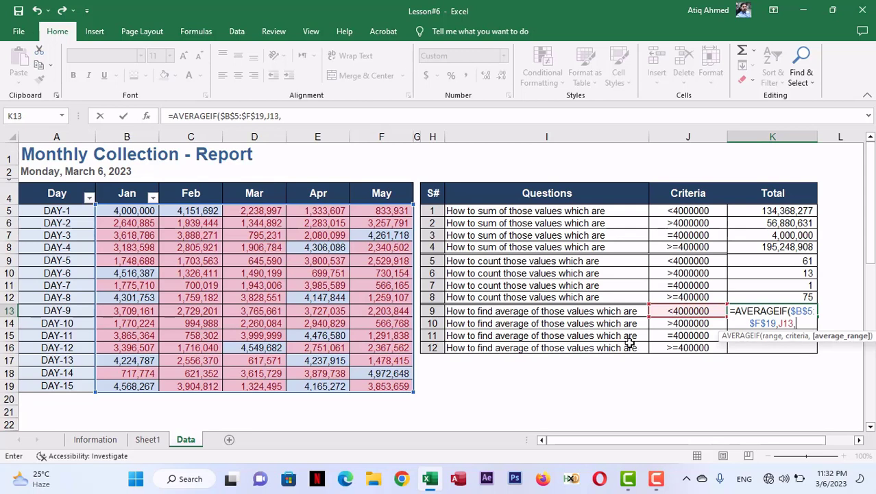
pyautogui.moveTo(137, 211); pyautogui.dragTo(391, 384)
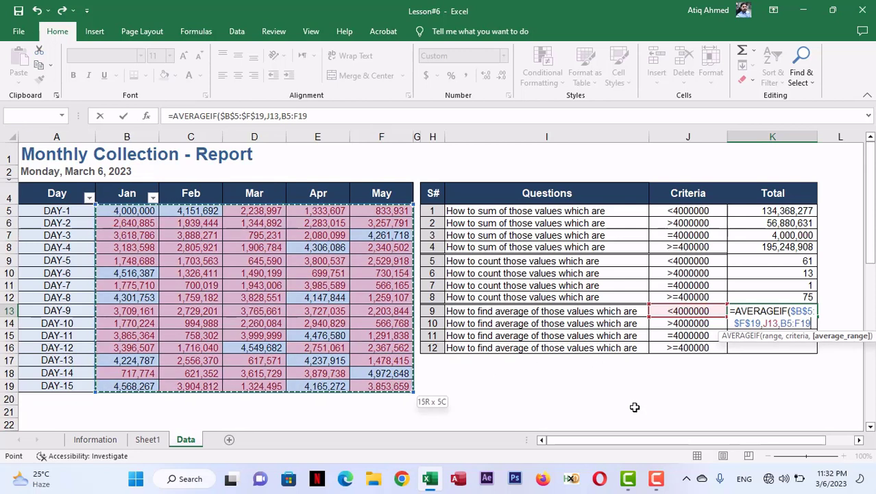
pyautogui.press('F4')
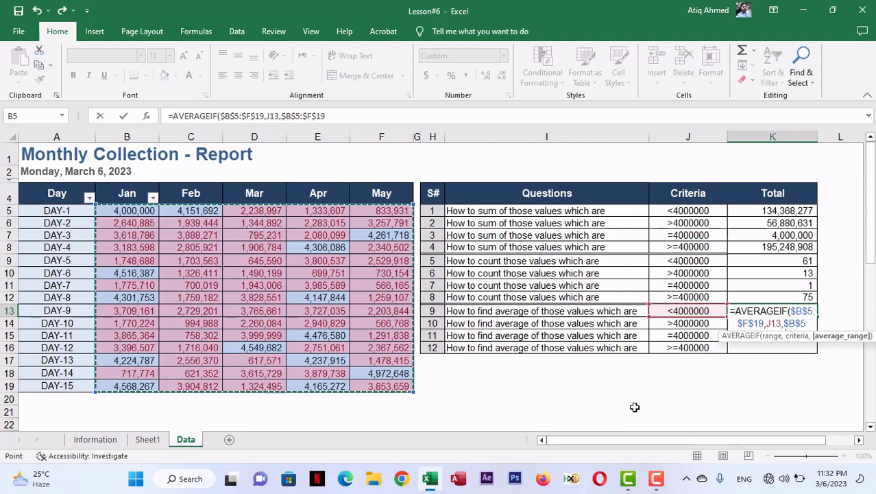
pyautogui.write(')')
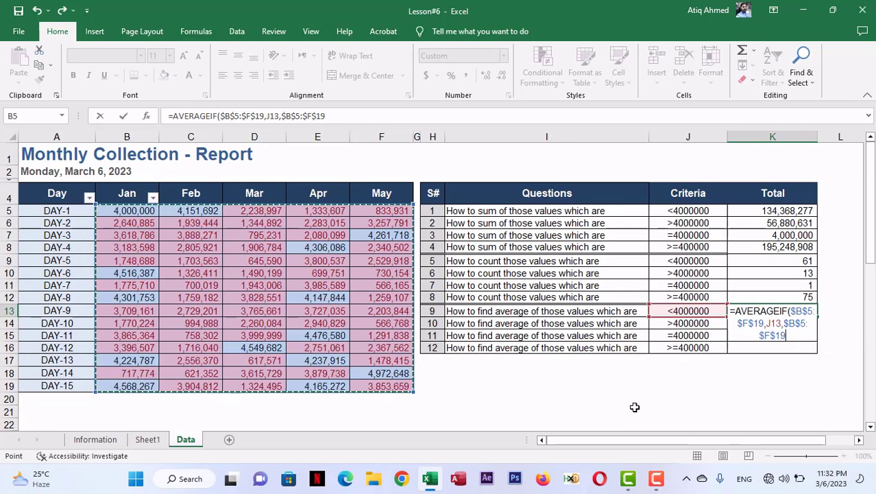
pyautogui.hotkey('ctrl', 'Return')
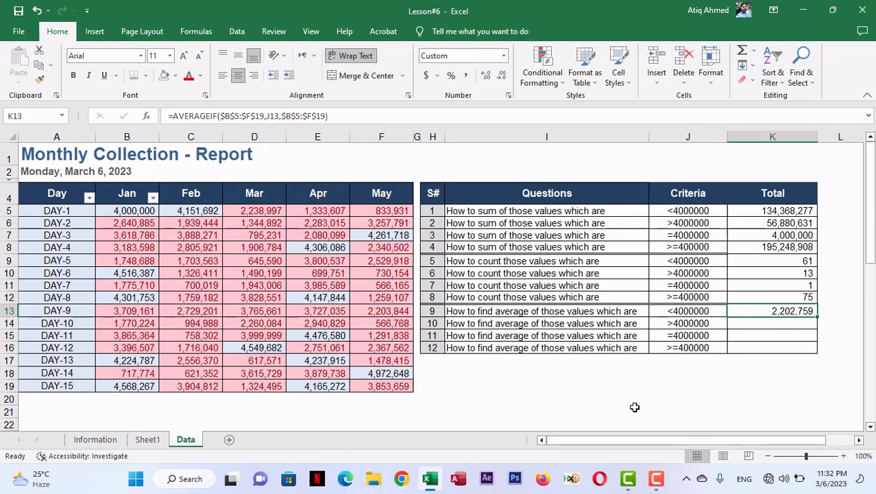
# Fill the AVERAGEIF formula from K13 down through K16, one row at a time.
pyautogui.hotkey('shift', 'Down')
pyautogui.hotkey('ctrl', 'd')
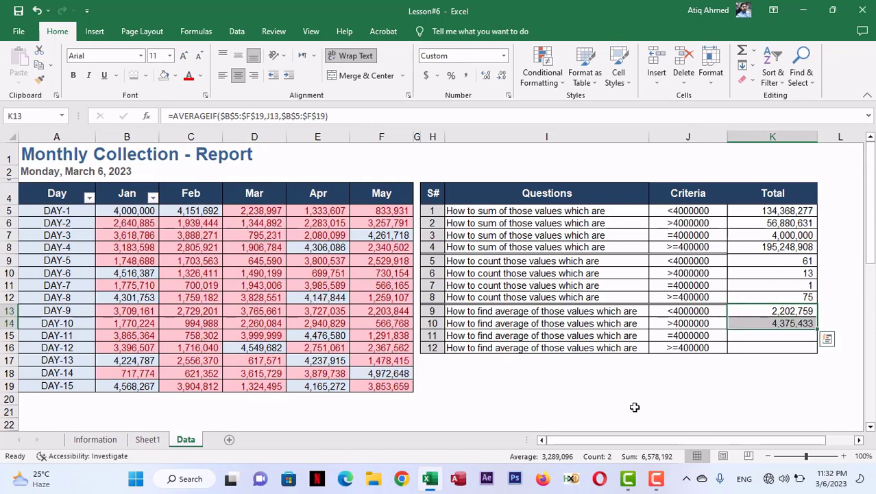
pyautogui.press('Down')
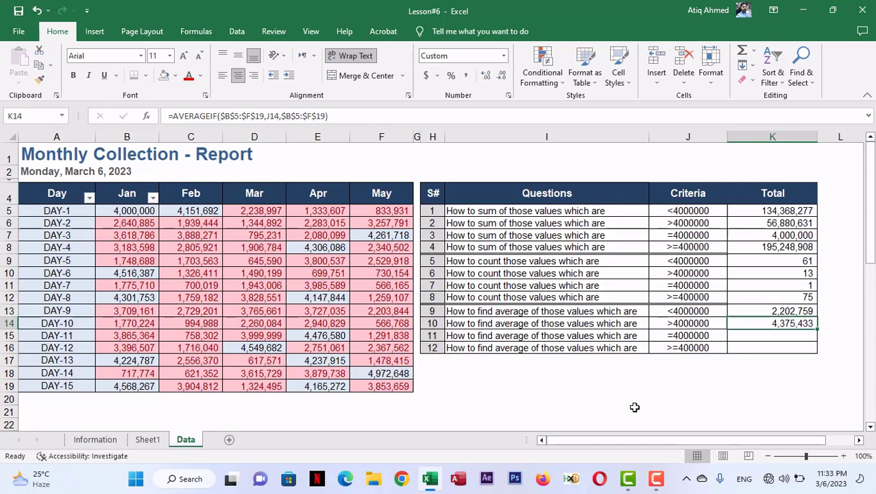
pyautogui.hotkey('shift', 'Down')
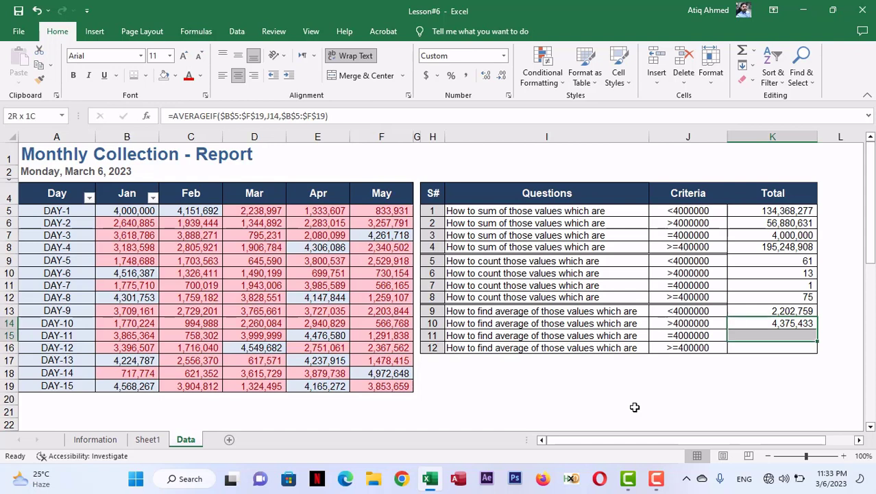
pyautogui.hotkey('ctrl', 'd')
pyautogui.press('Down')
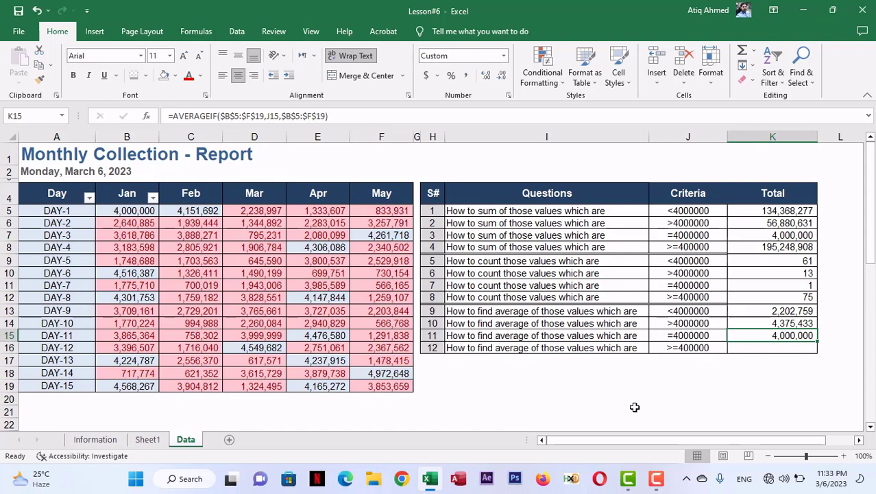
pyautogui.hotkey('shift', 'Down')
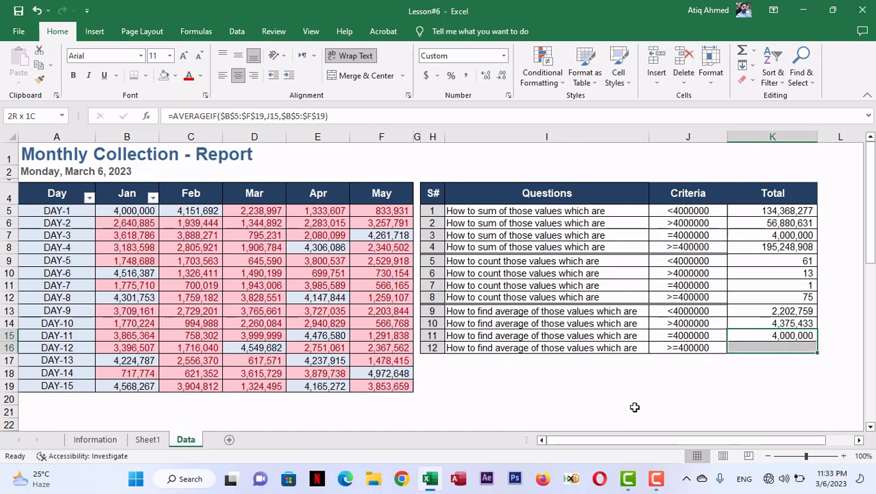
pyautogui.hotkey('ctrl', 'd')
pyautogui.press('Down')
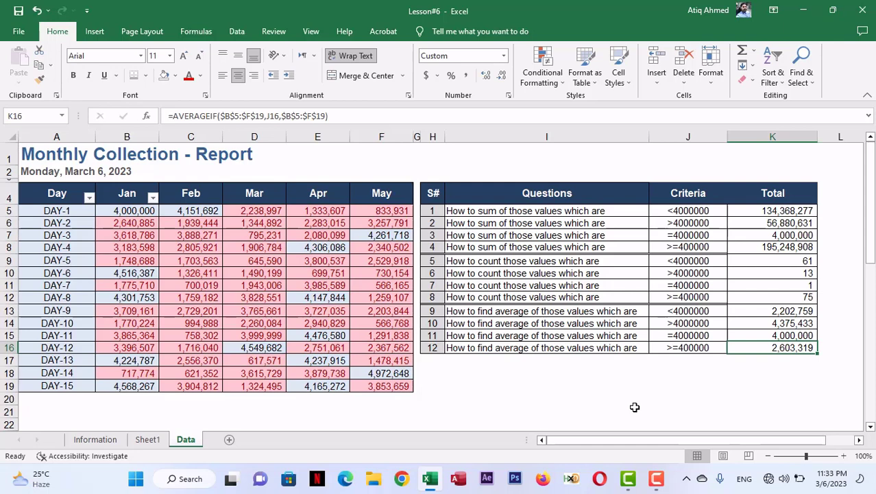
# Review the lesson's function list on the Information sheet, then return to the Data sheet.
pyautogui.click(118, 439)
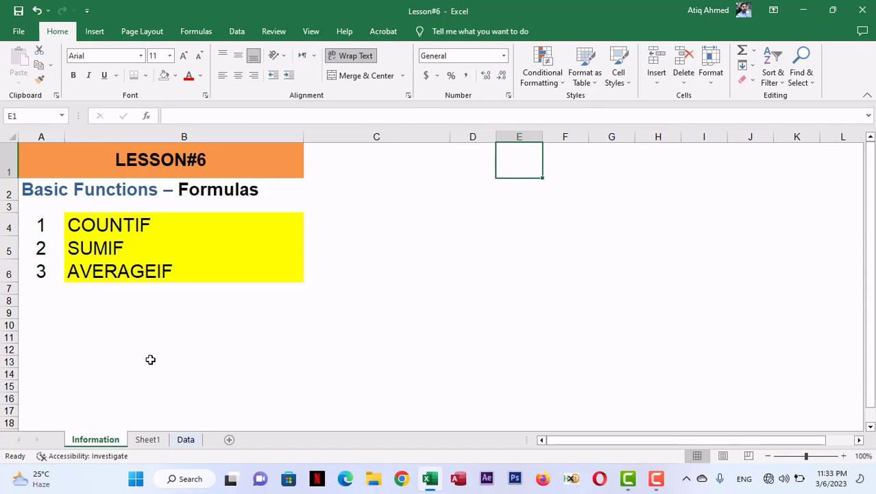
pyautogui.click(186, 439)
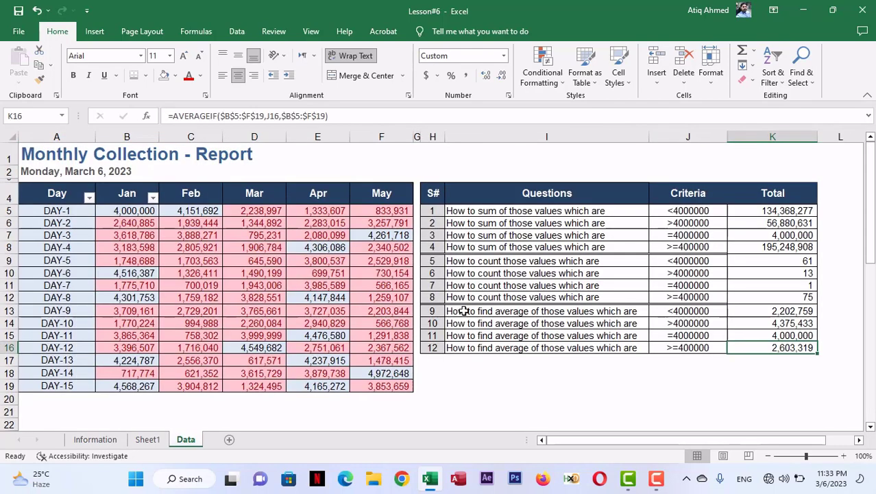